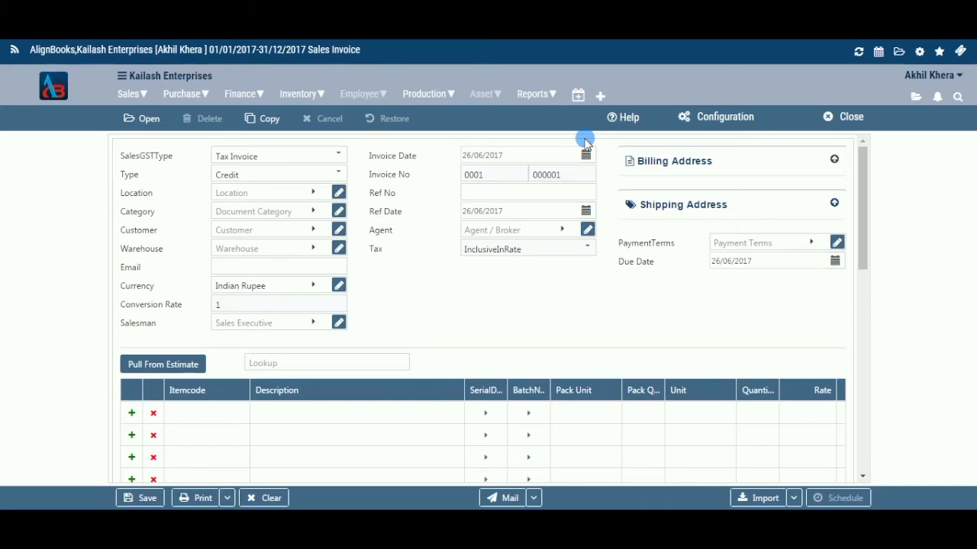
# Open the invoice configuration panel to review its sections, then close it
pyautogui.click(735, 121)
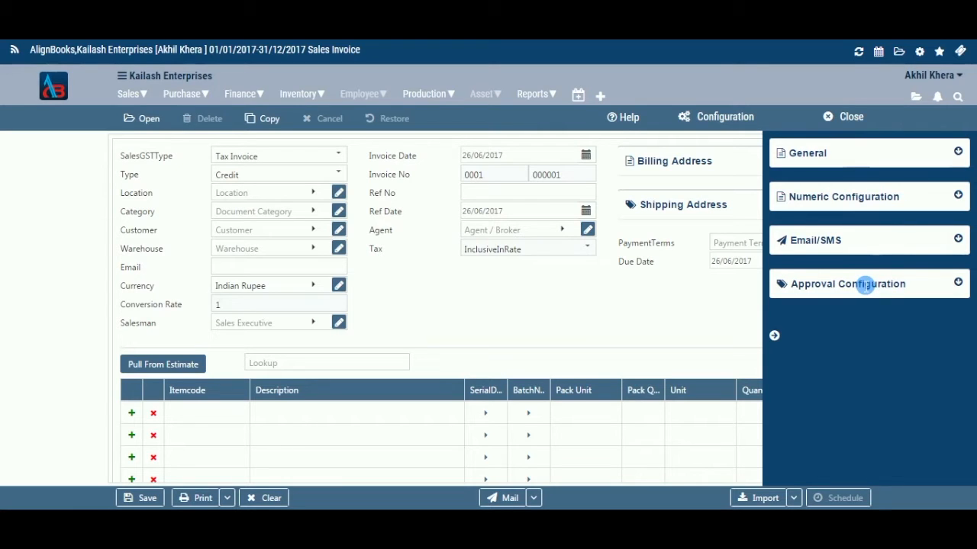
pyautogui.click(776, 337)
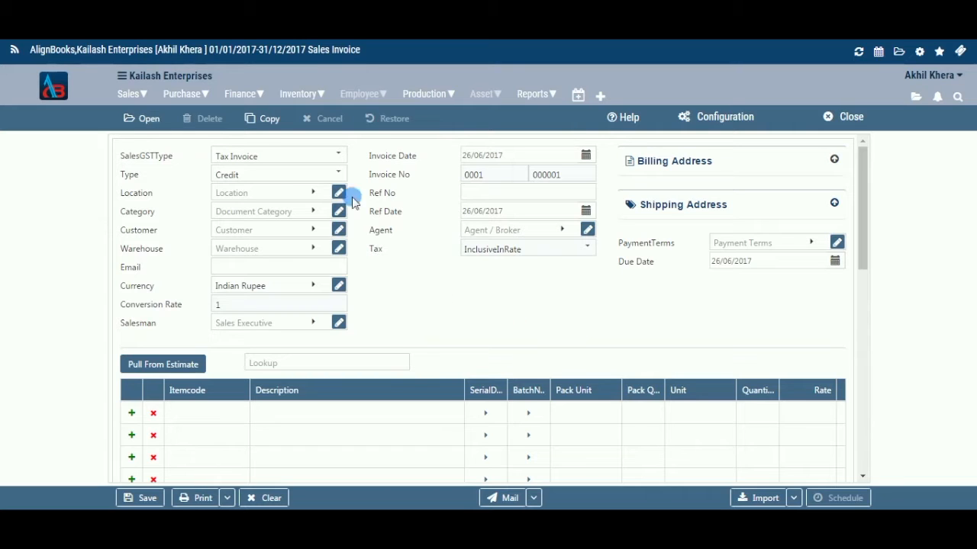
# Switch the invoice type to Cash and then back to Credit
pyautogui.click(338, 175)
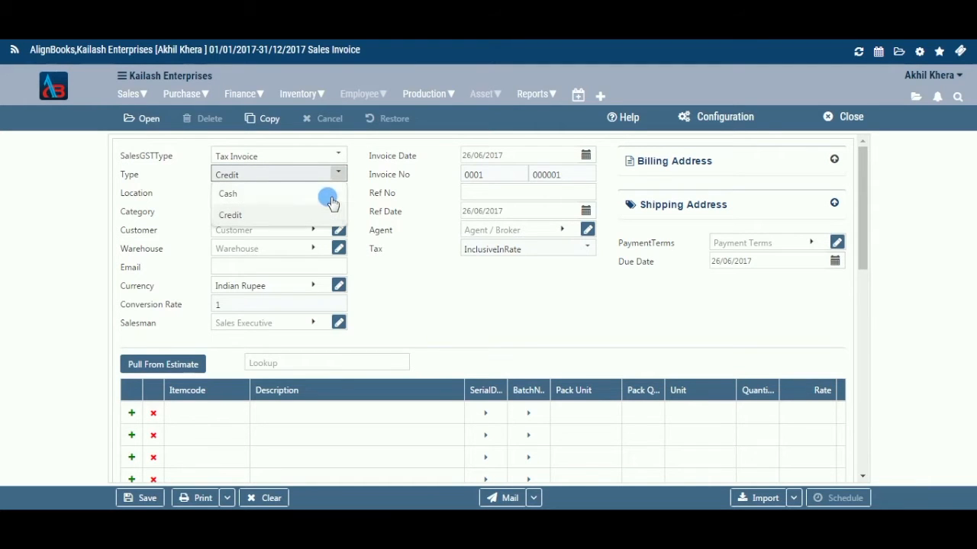
pyautogui.click(332, 193)
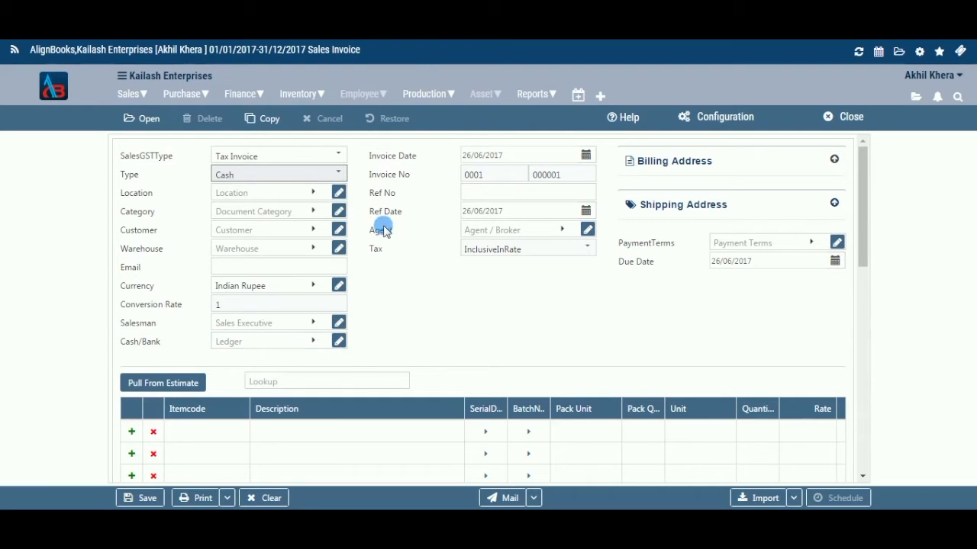
pyautogui.click(341, 174)
pyautogui.click(332, 215)
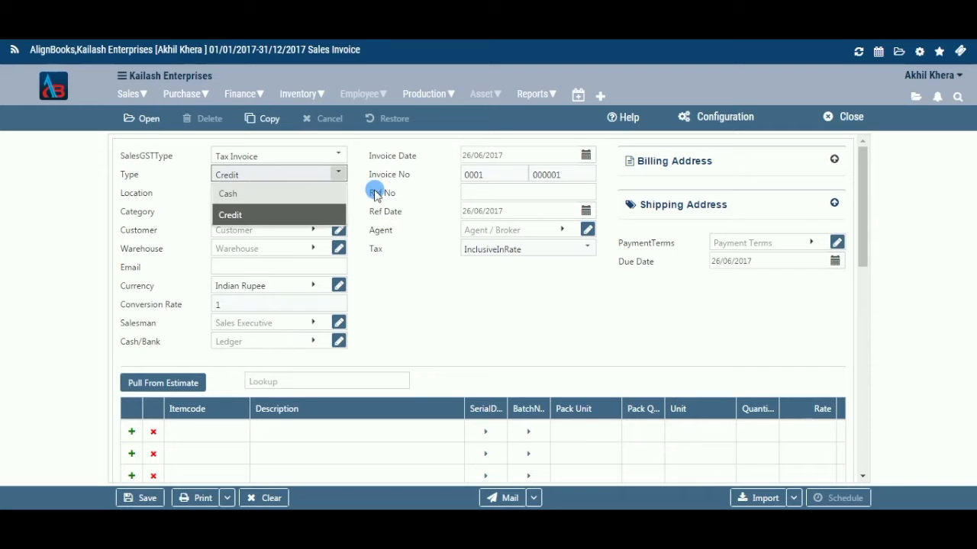
pyautogui.click(375, 191)
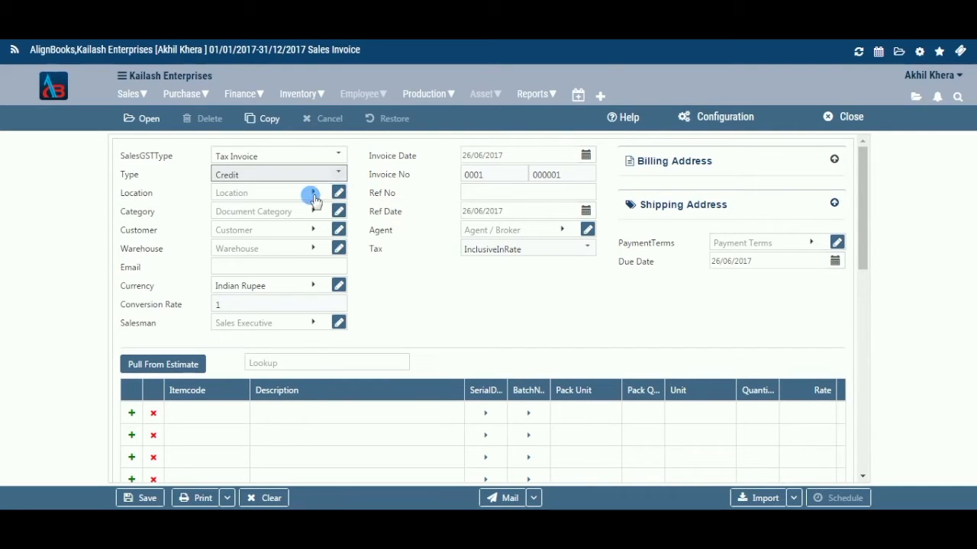
# Set the invoice location to Gurgaon
pyautogui.click(312, 194)
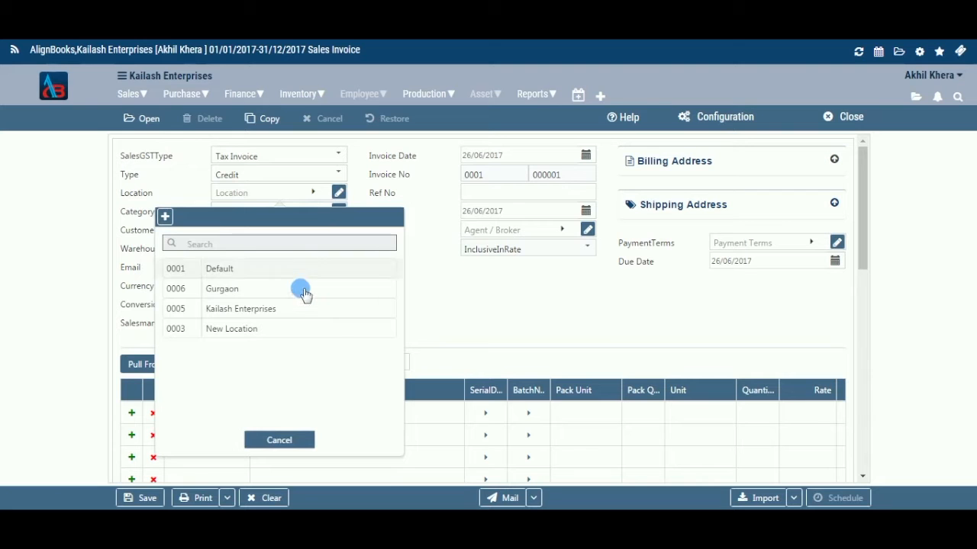
pyautogui.click(306, 293)
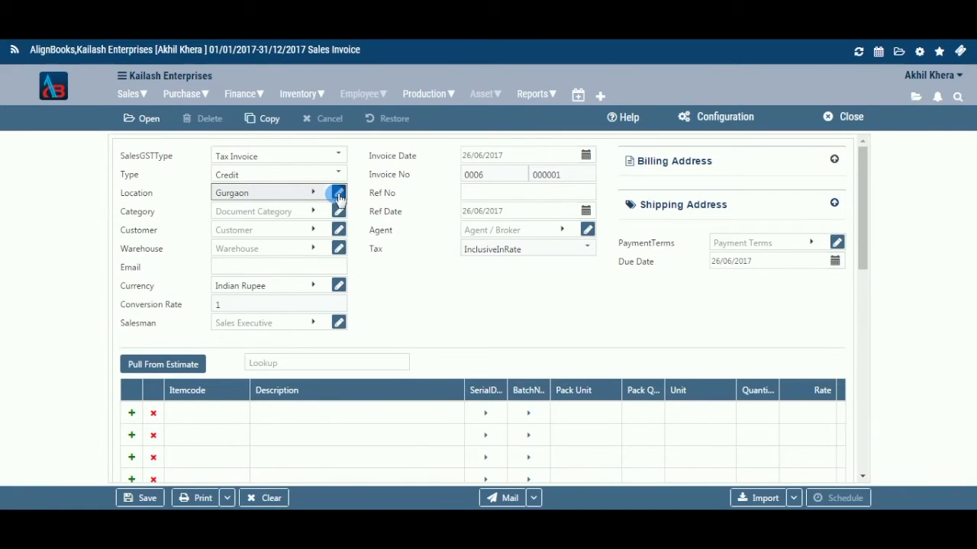
pyautogui.click(315, 192)
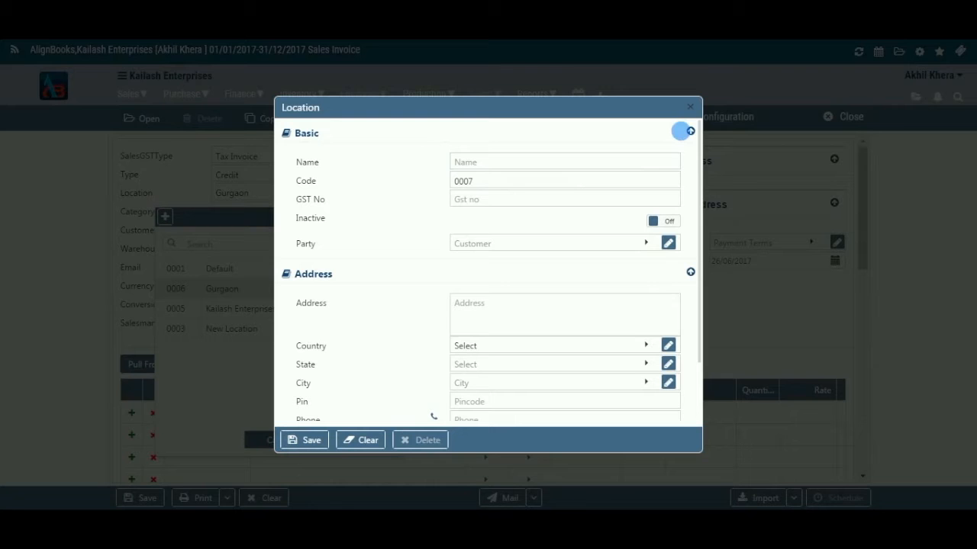
pyautogui.click(690, 106)
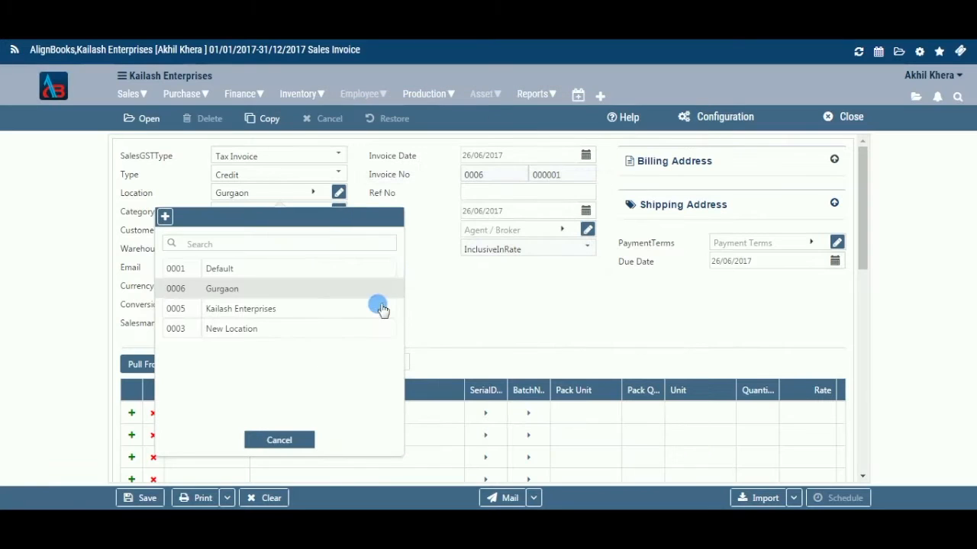
pyautogui.click(273, 441)
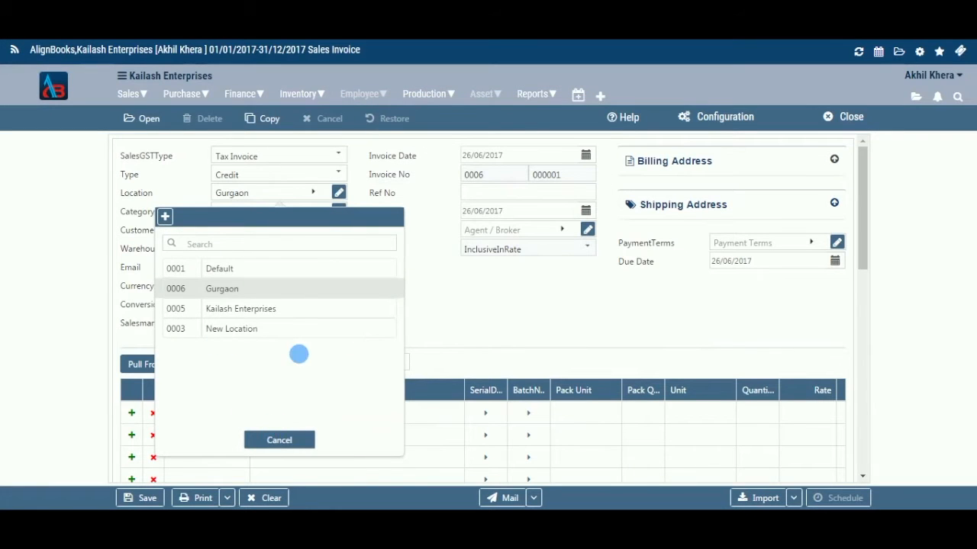
# Open the Gurgaon location's details for review and close the dialog
pyautogui.click(338, 194)
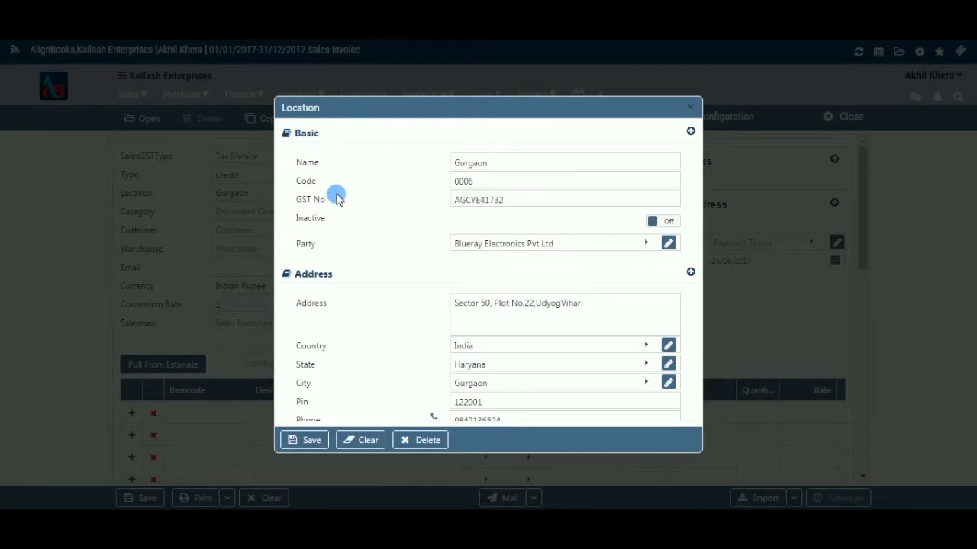
pyautogui.click(554, 184)
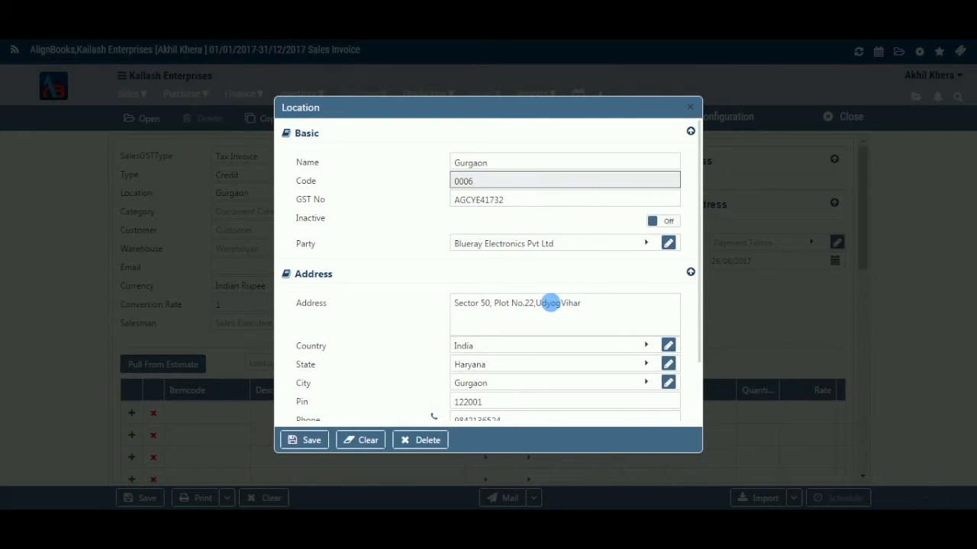
pyautogui.click(689, 108)
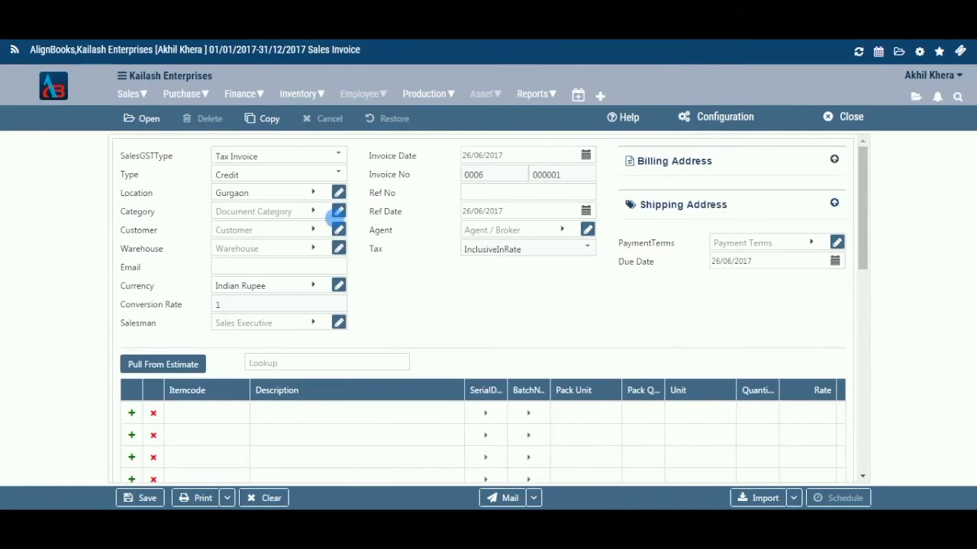
# Set the document category to Retail
pyautogui.click(314, 215)
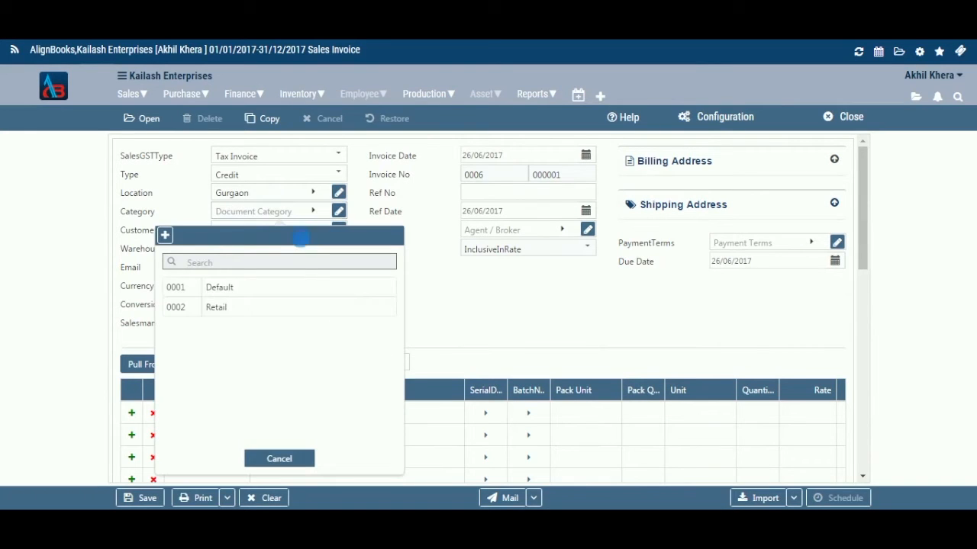
pyautogui.doubleClick(283, 312)
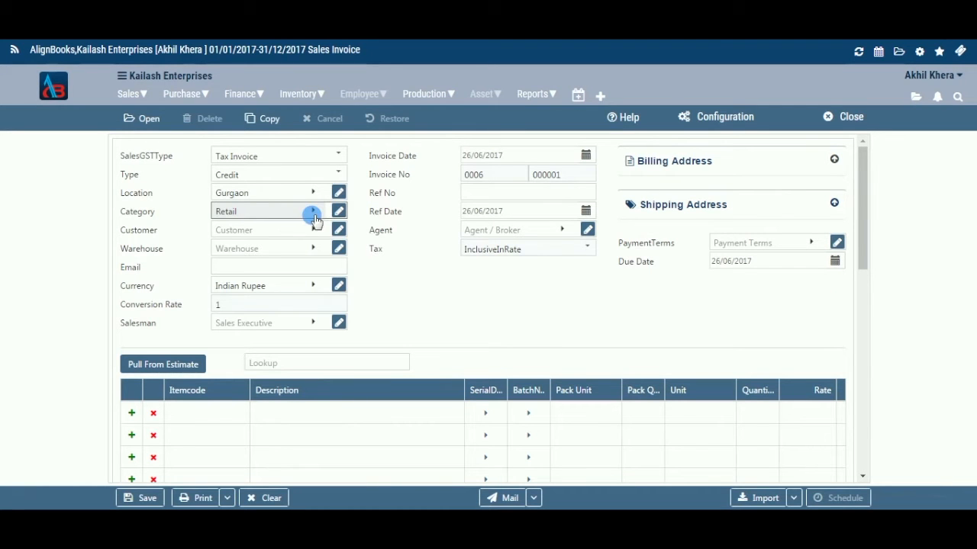
pyautogui.click(312, 214)
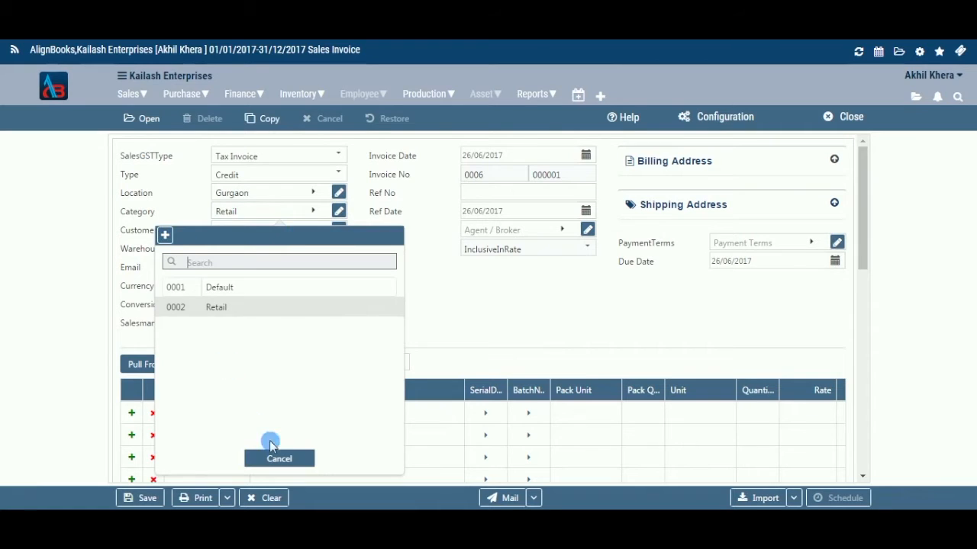
pyautogui.click(304, 458)
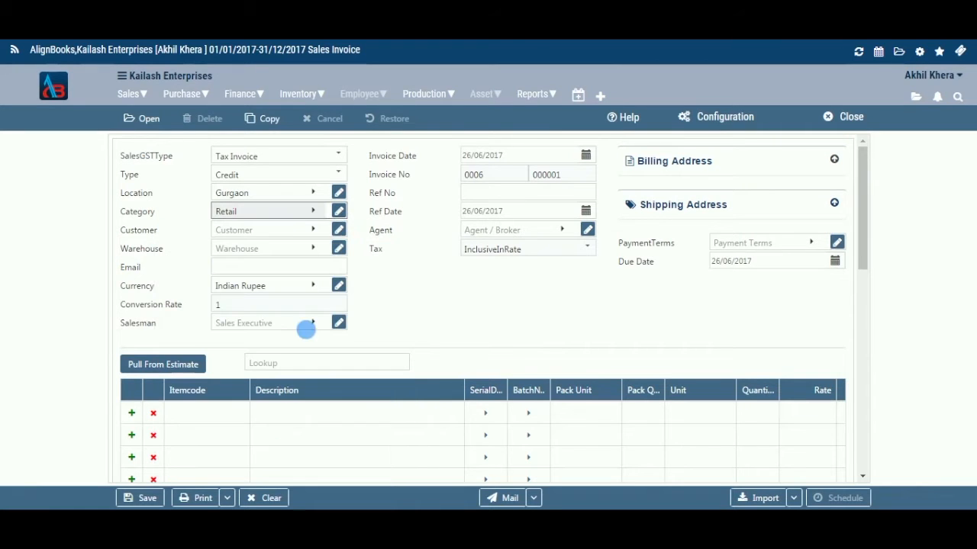
# Select Blueray Electronics Pvt Ltd as the invoice customer
pyautogui.click(313, 231)
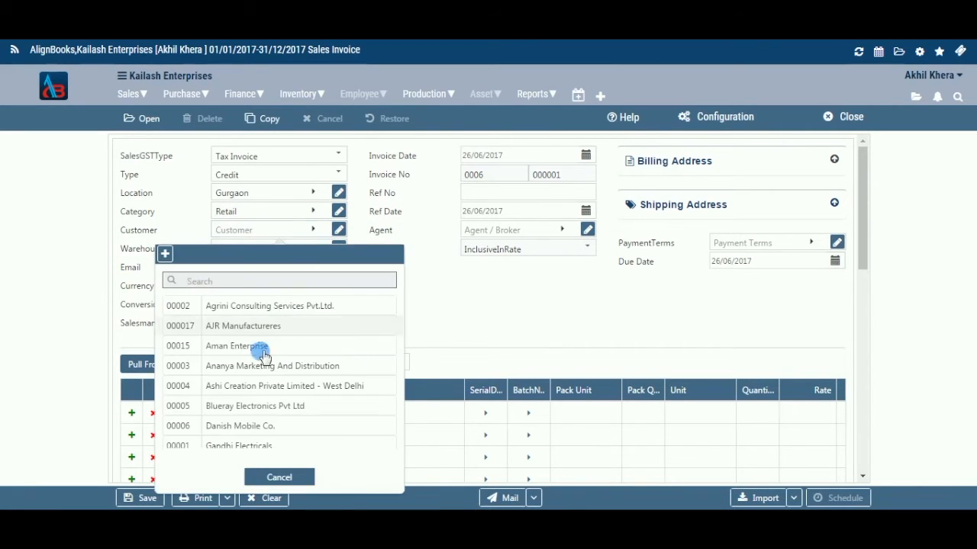
pyautogui.click(257, 404)
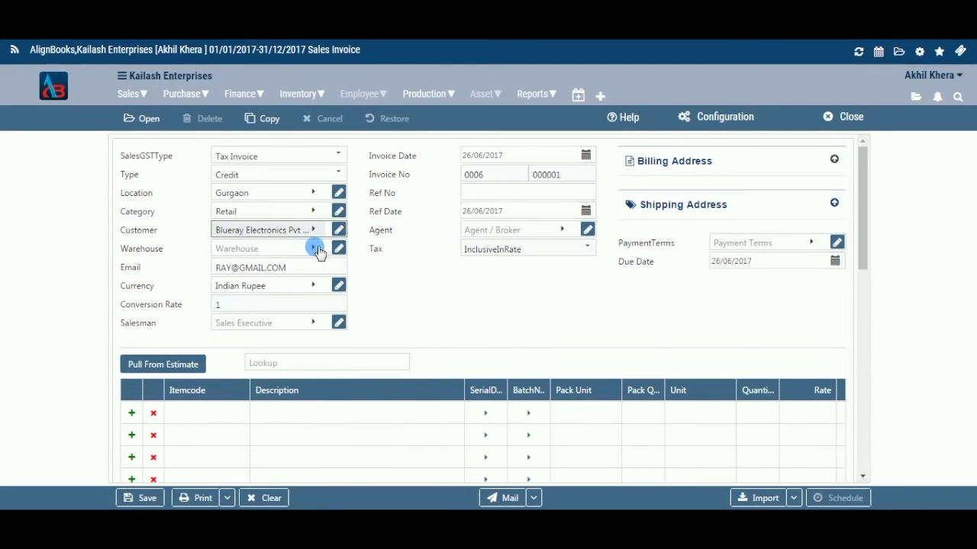
# Set the warehouse to Noida
pyautogui.click(315, 248)
pyautogui.click(315, 248)
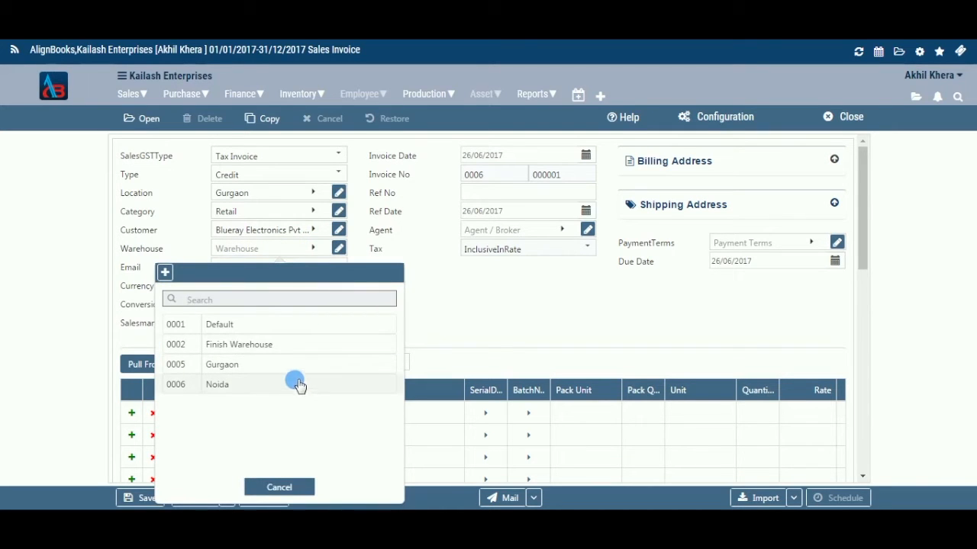
pyautogui.click(309, 244)
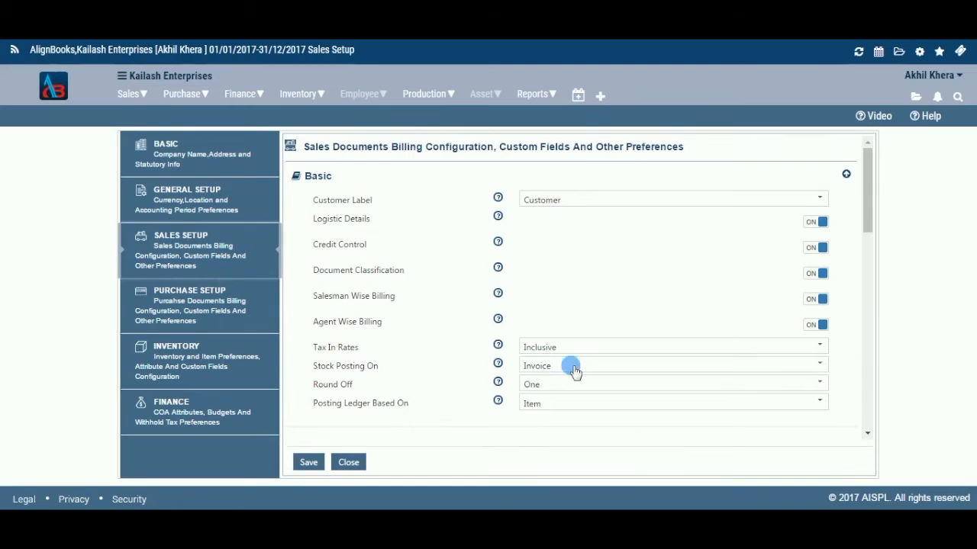
# In the sales setup, set Stock Posting On to Invoice
pyautogui.click(821, 364)
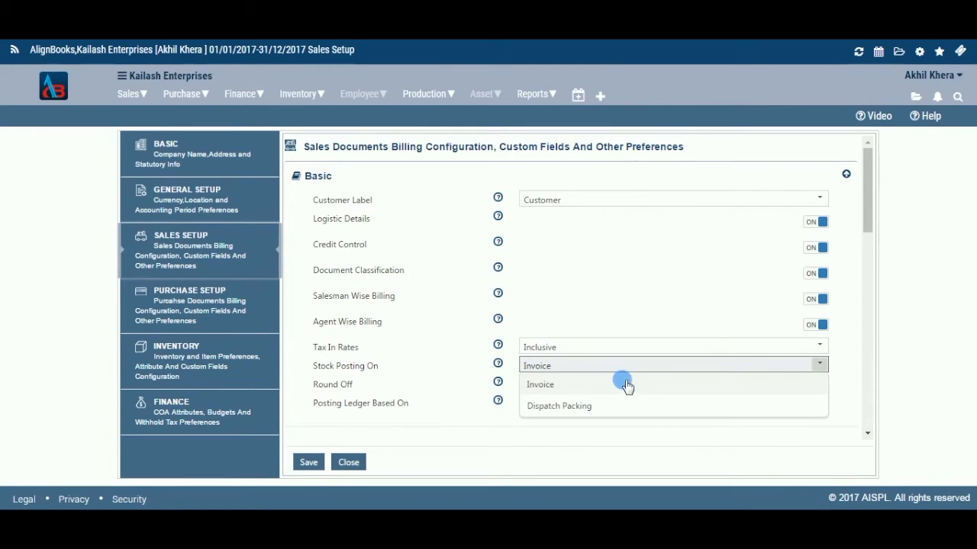
pyautogui.click(739, 384)
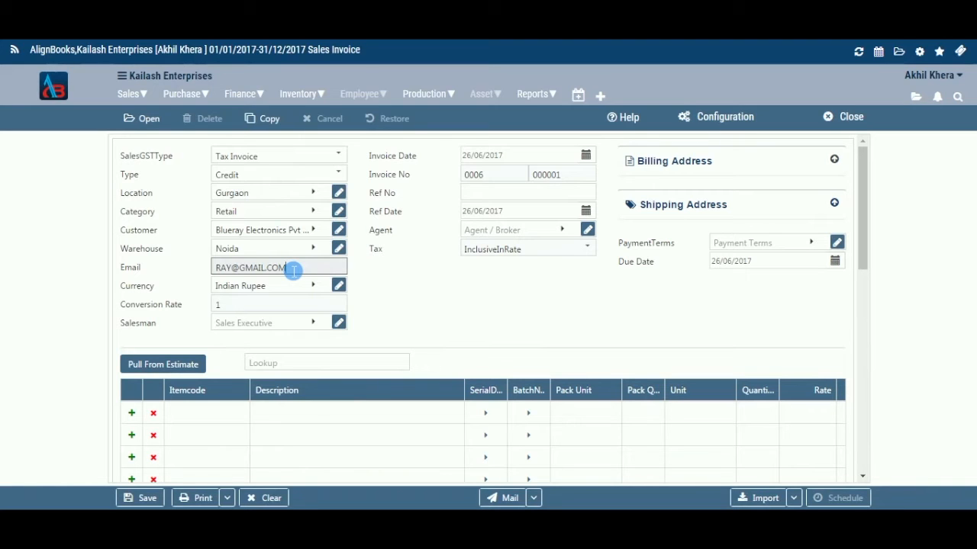
# Browse the currency list and keep Indian Rupee as the currency
pyautogui.click(314, 286)
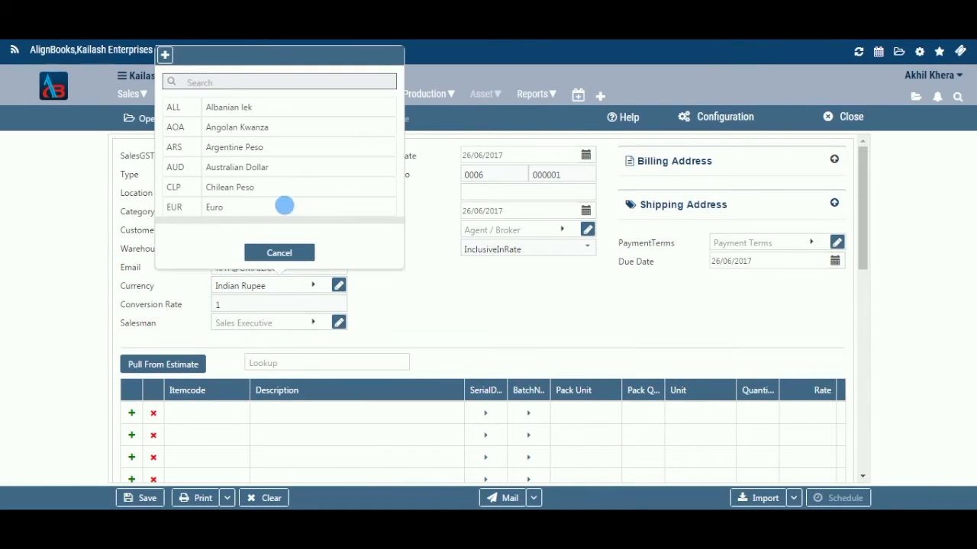
pyautogui.scroll(-2, 283, 190)
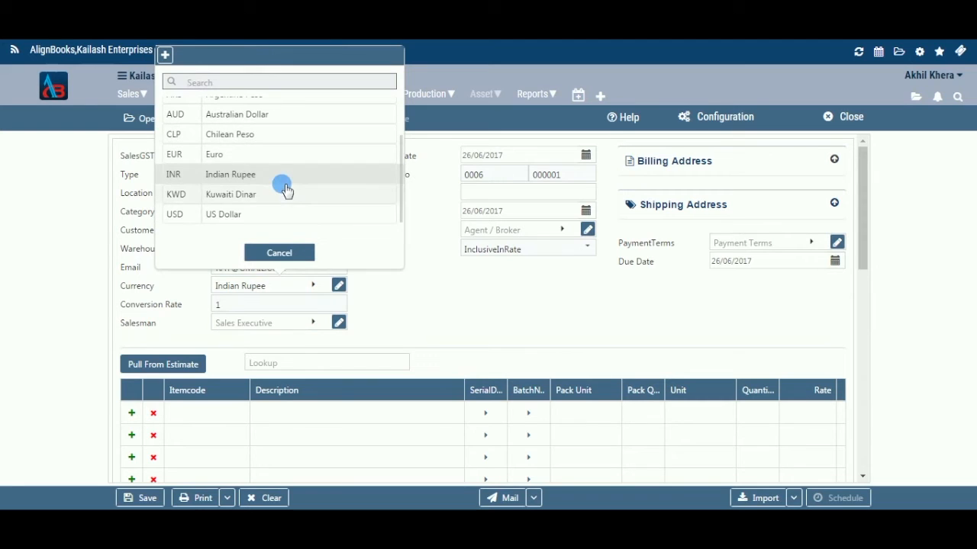
pyautogui.click(288, 258)
pyautogui.click(330, 284)
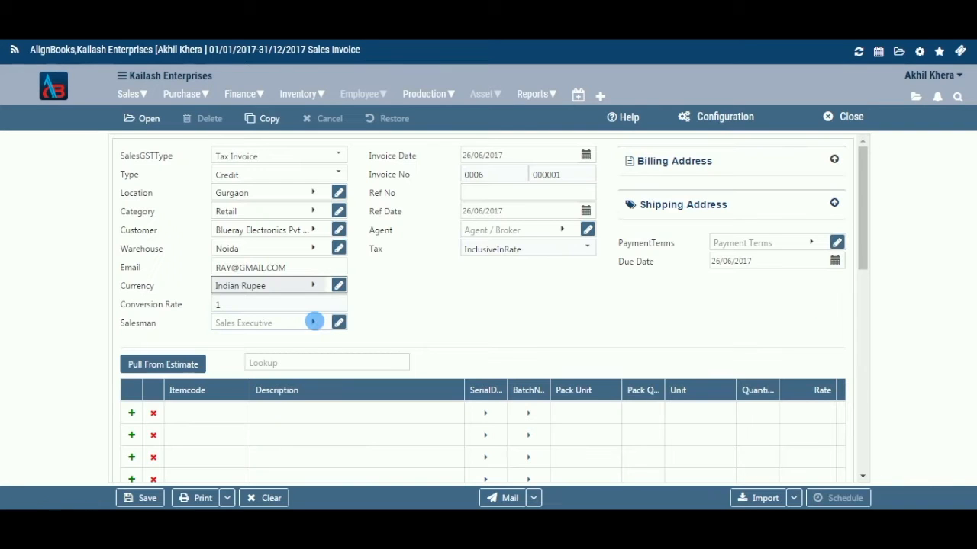
# Assign a salesman to the invoice from the salesman list
pyautogui.click(315, 323)
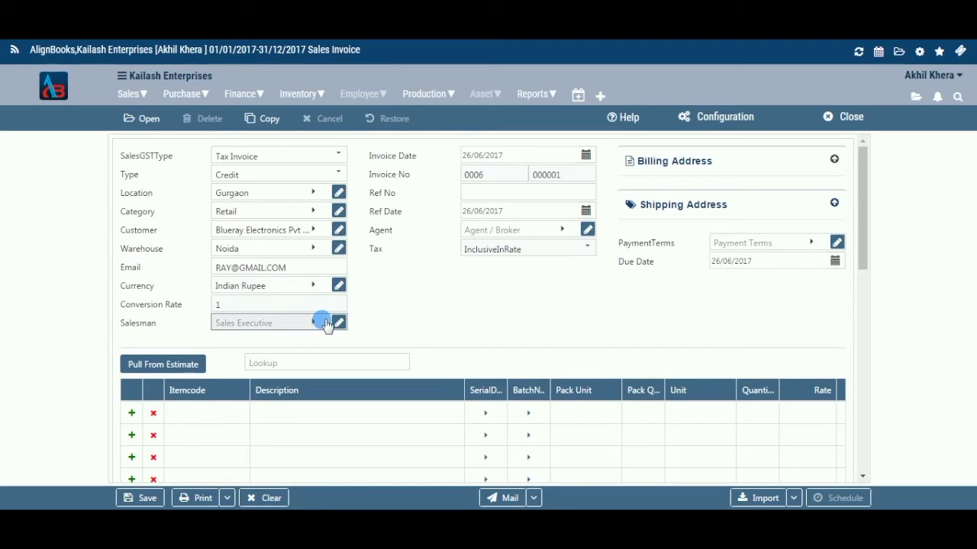
pyautogui.click(304, 138)
# Open and close the invoice date calendar without changing the date
pyautogui.click(532, 156)
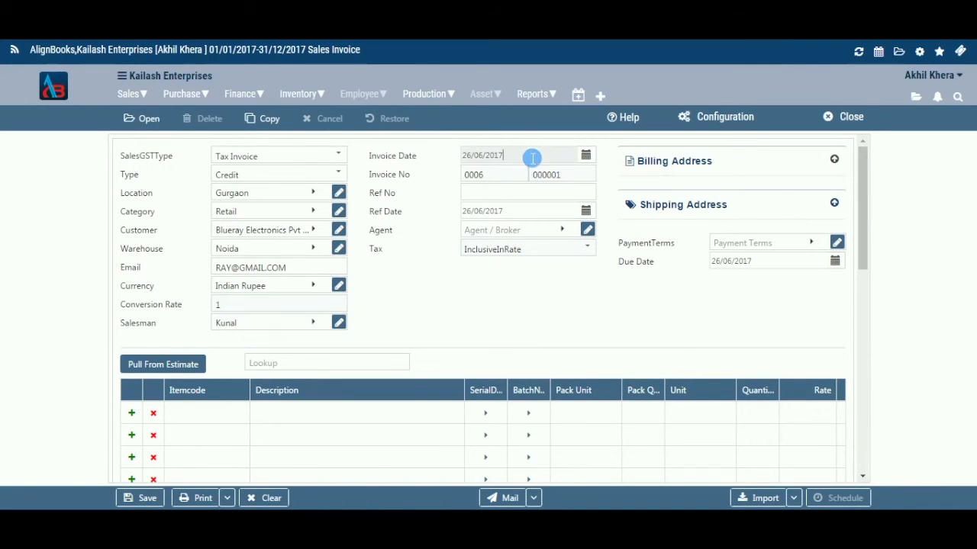
pyautogui.click(584, 156)
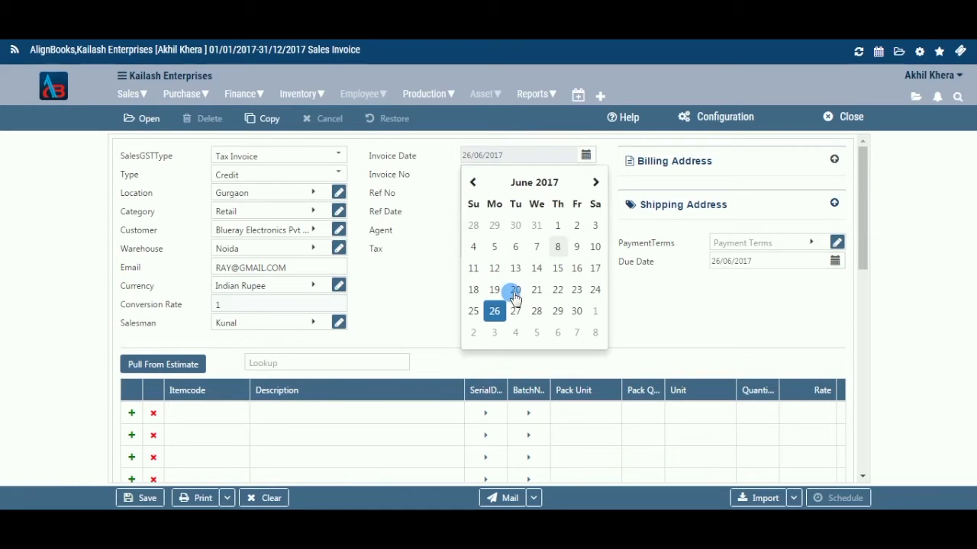
pyautogui.click(585, 155)
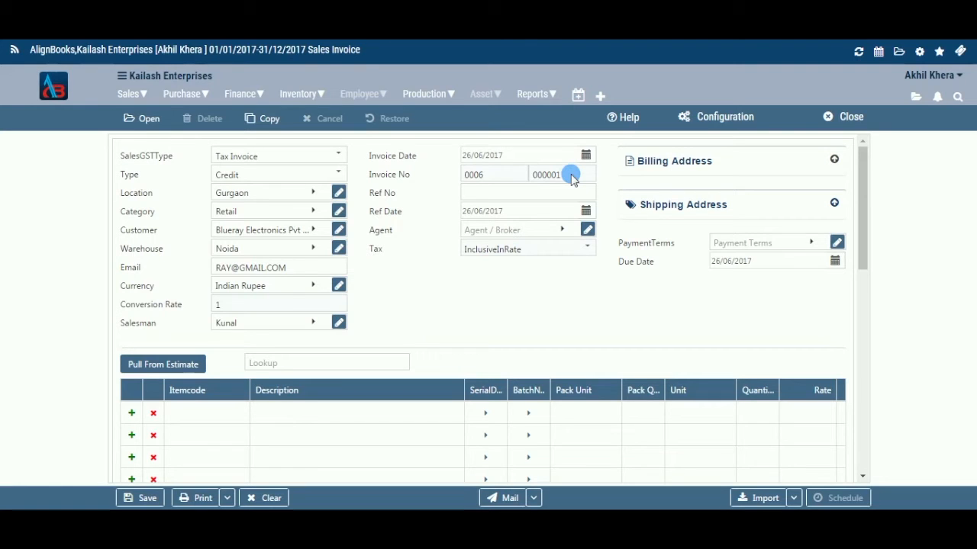
# Enter 100 as the reference number
pyautogui.click(551, 194)
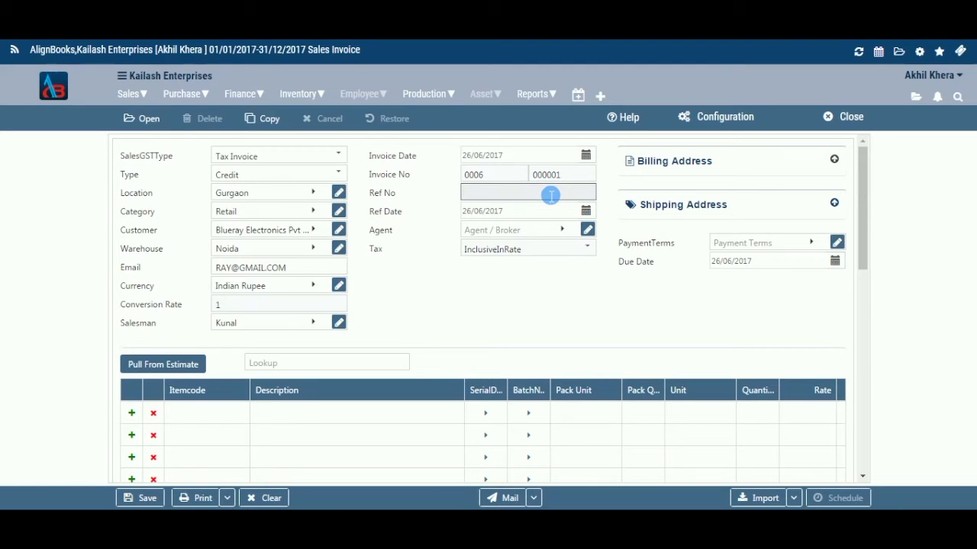
pyautogui.write('100')
# Open and close the reference date calendar without changing the date
pyautogui.click(588, 212)
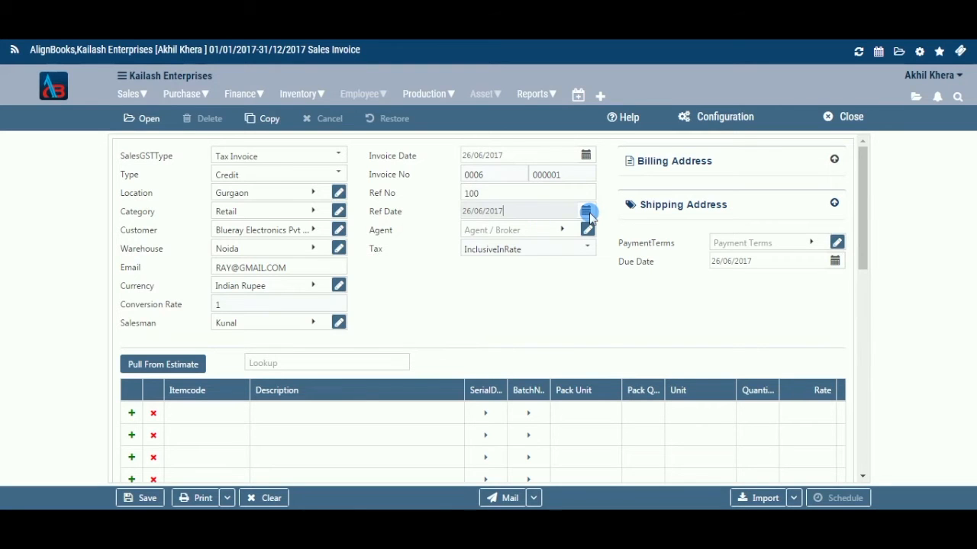
pyautogui.click(590, 217)
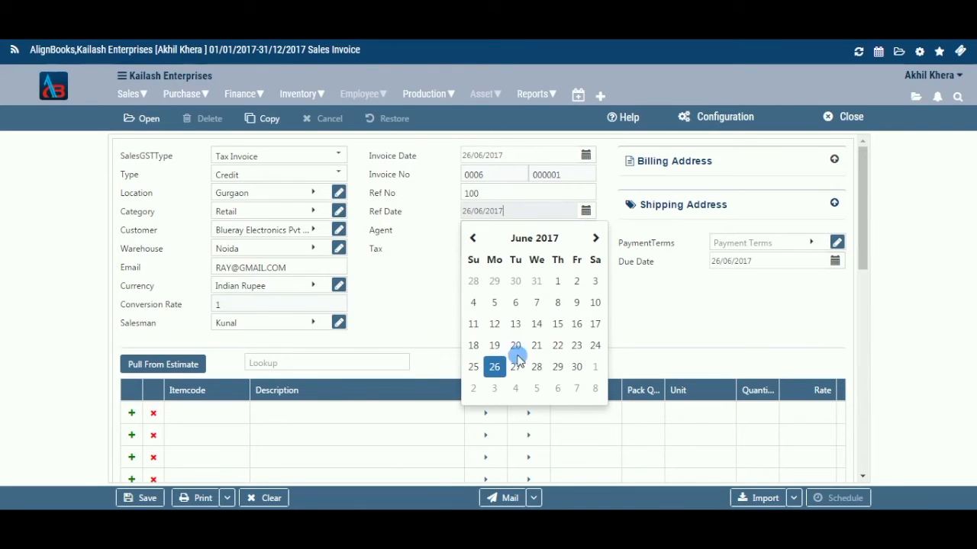
pyautogui.click(586, 214)
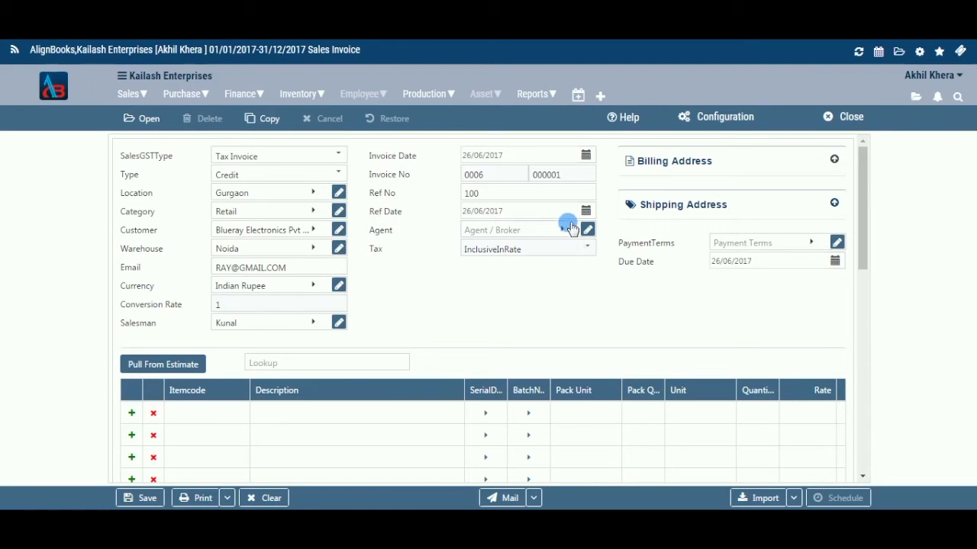
# Choose Ravi as the agent for the invoice from the agent list
pyautogui.click(565, 230)
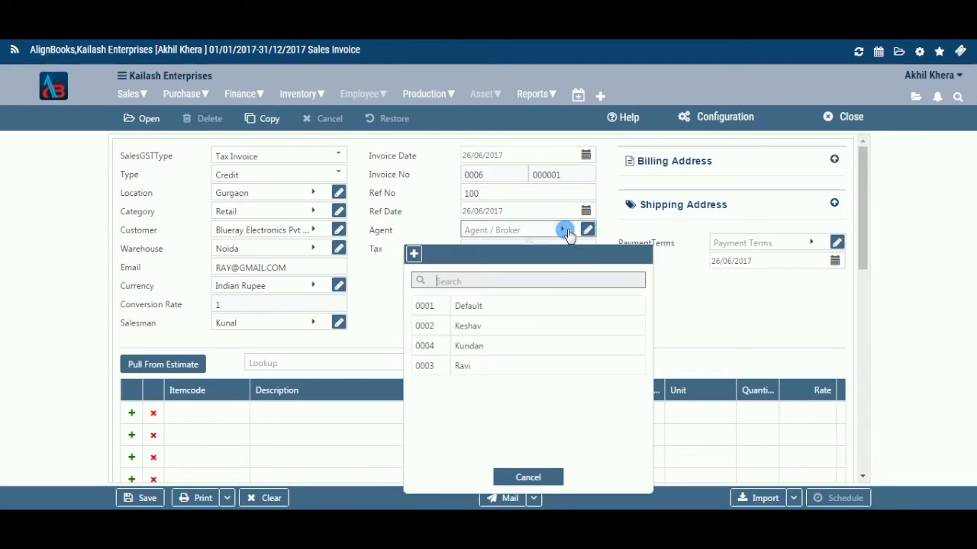
pyautogui.click(548, 368)
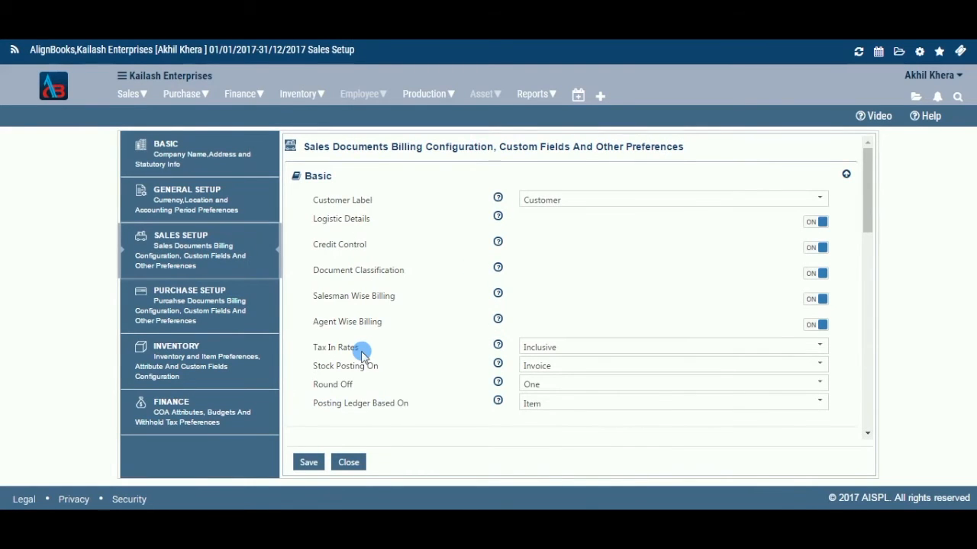
# Open the Tax In Rates options in the sales setup and review the available choices
pyautogui.click(818, 349)
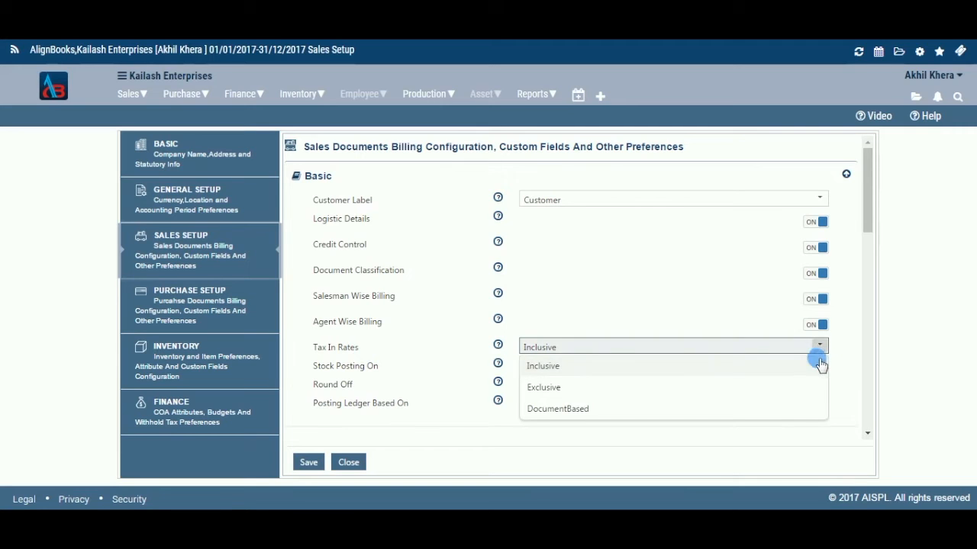
pyautogui.click(797, 417)
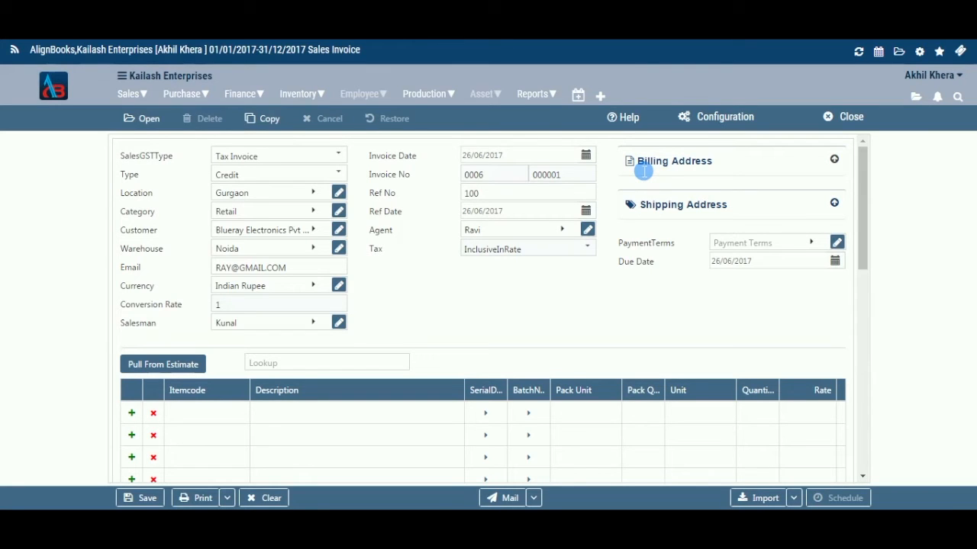
# Expand and collapse the shipping address section to check the customer's address
pyautogui.click(834, 203)
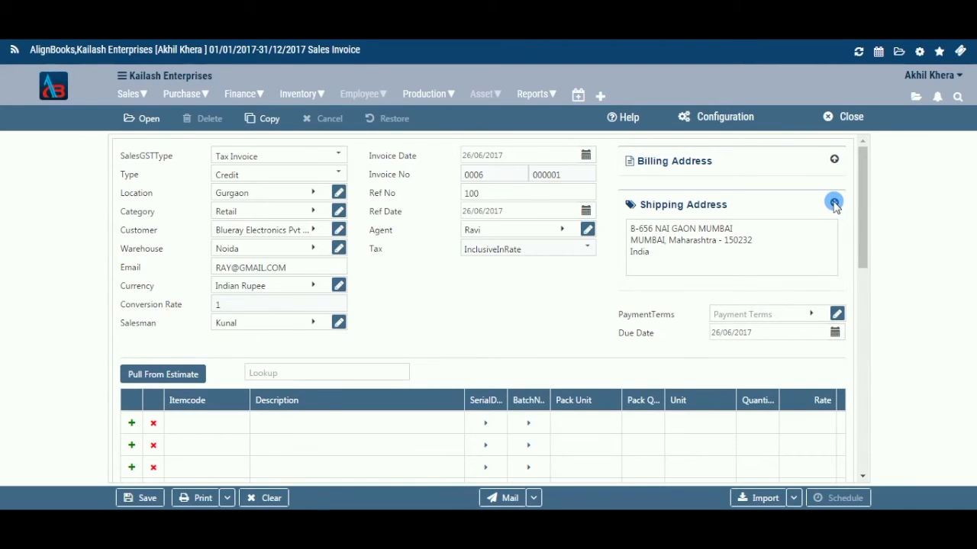
pyautogui.click(834, 203)
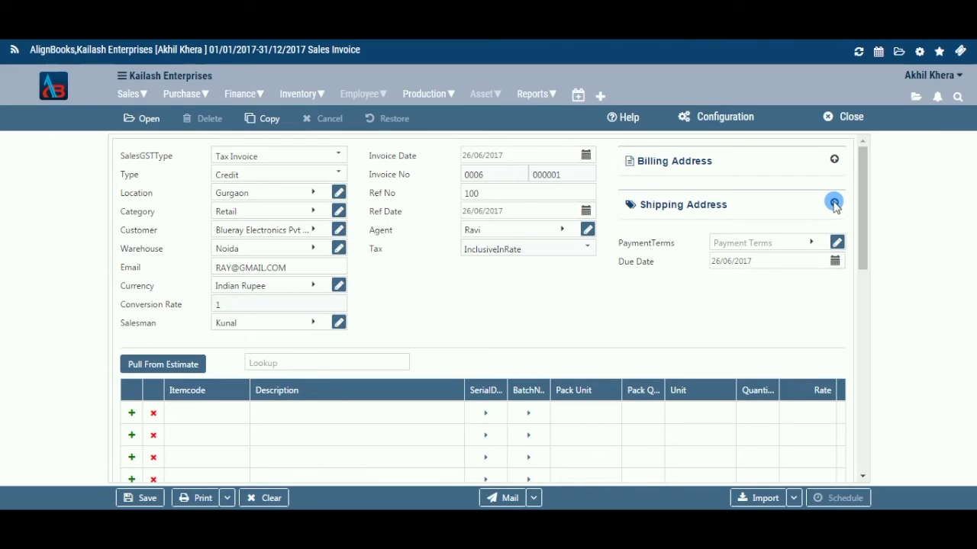
# Set the invoice payment terms to Monthly, closing the new payment term form without saving
pyautogui.click(813, 244)
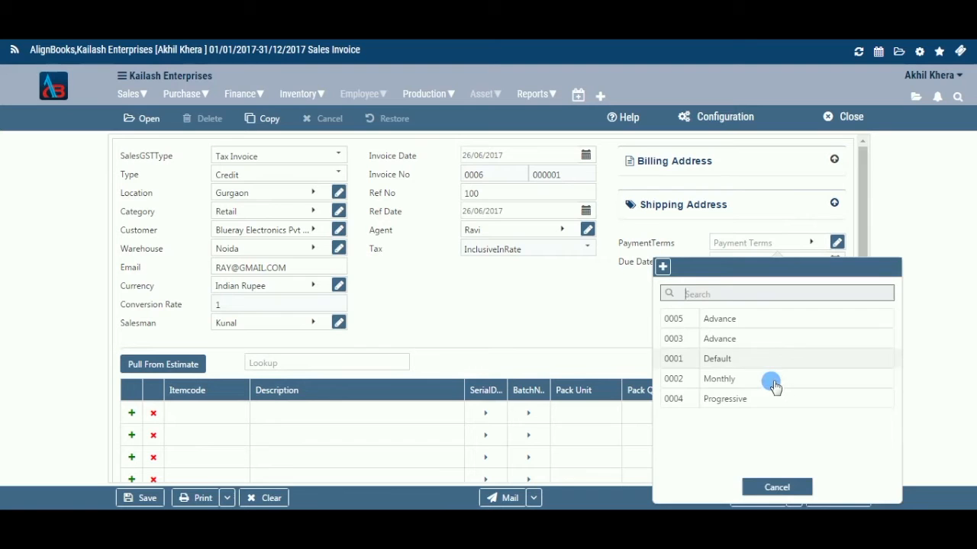
pyautogui.click(811, 243)
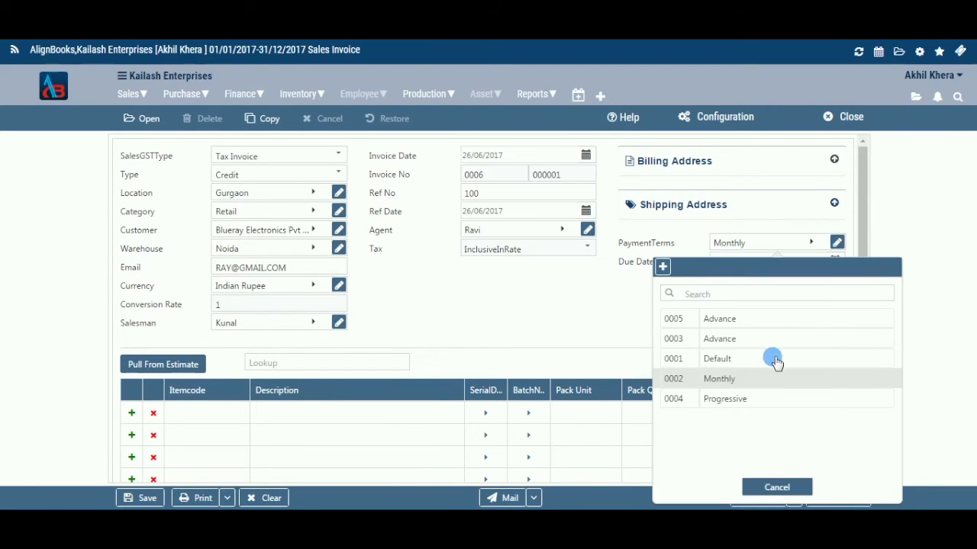
pyautogui.click(771, 480)
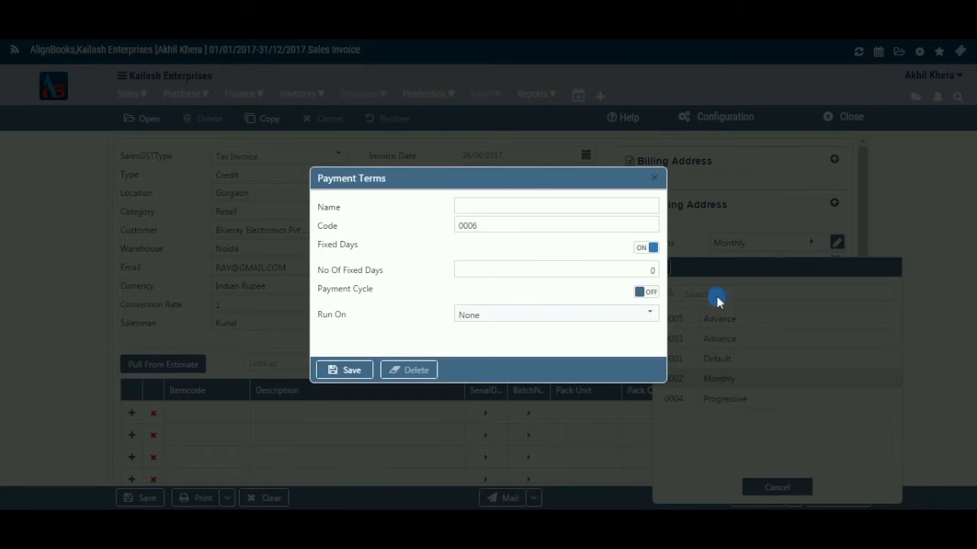
pyautogui.click(657, 177)
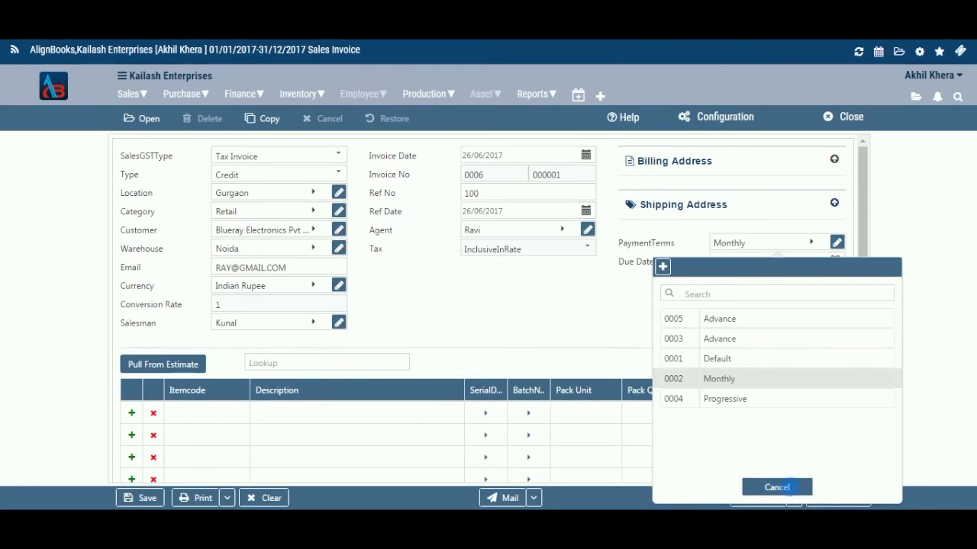
pyautogui.click(776, 487)
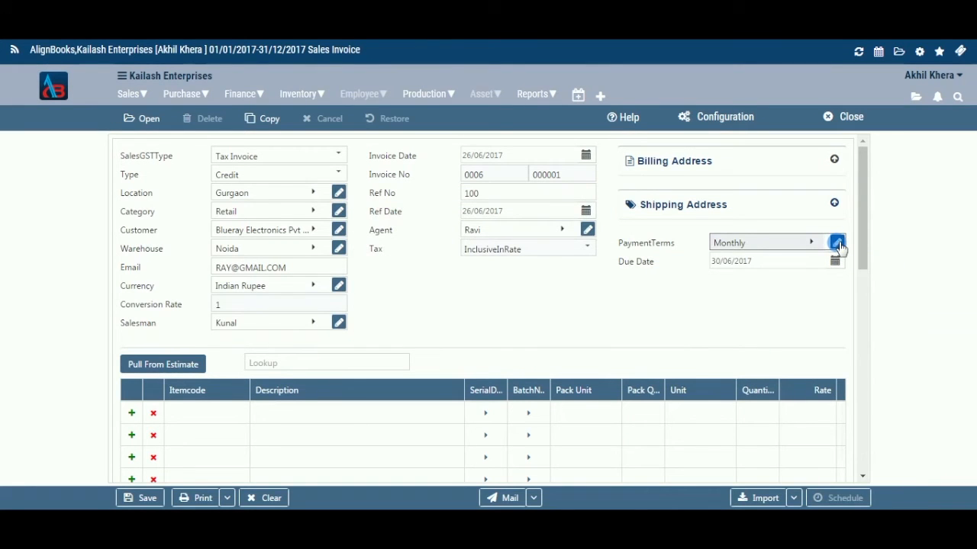
# Inspect the Monthly payment term settings and the due date calendar without changing anything
pyautogui.click(837, 242)
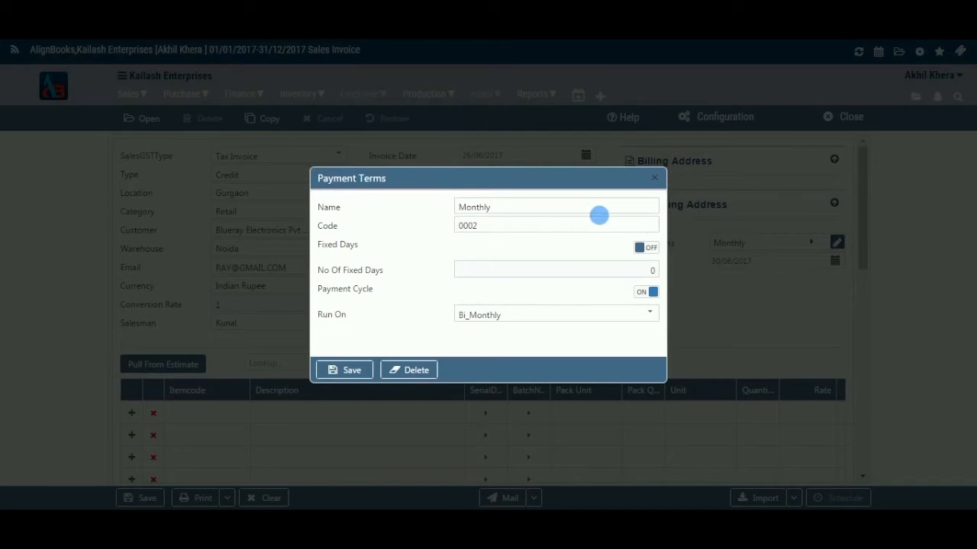
pyautogui.click(654, 178)
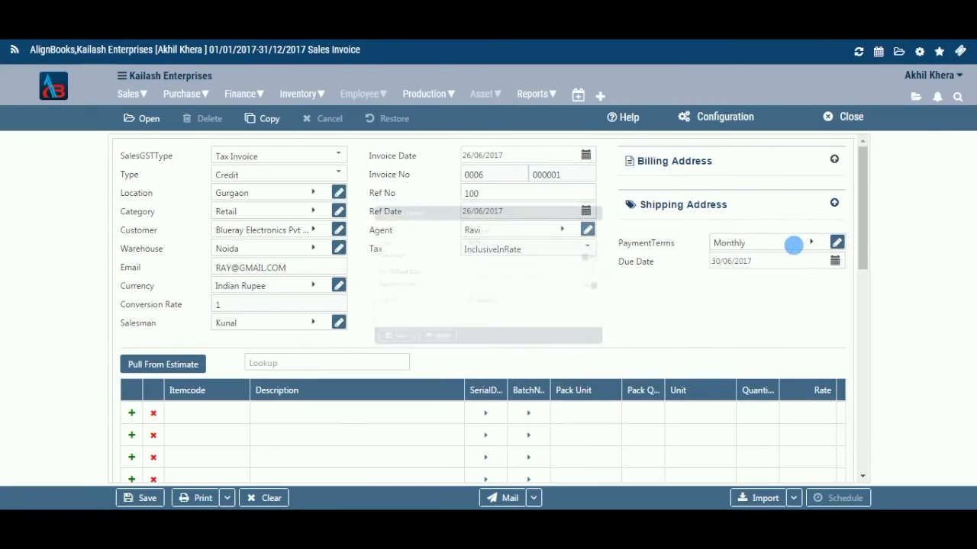
pyautogui.click(834, 261)
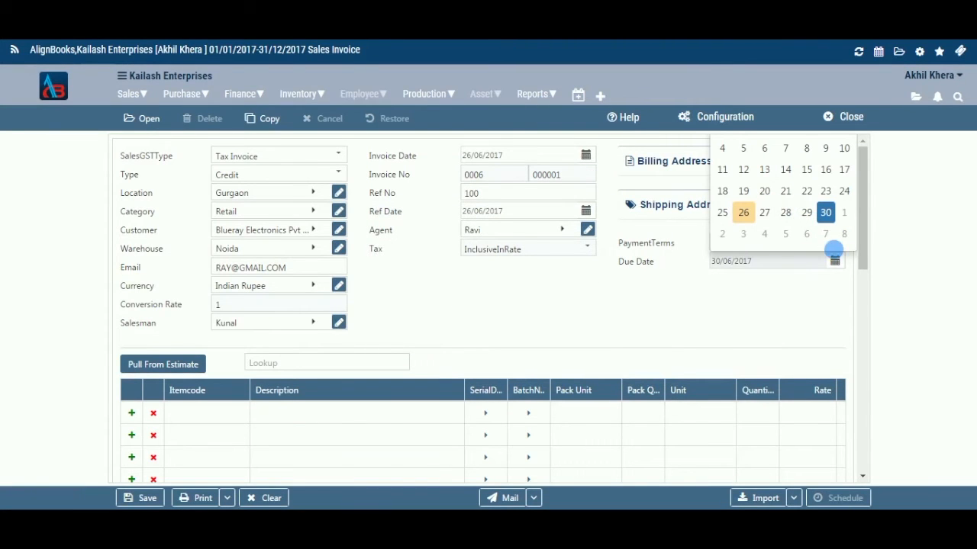
pyautogui.click(835, 261)
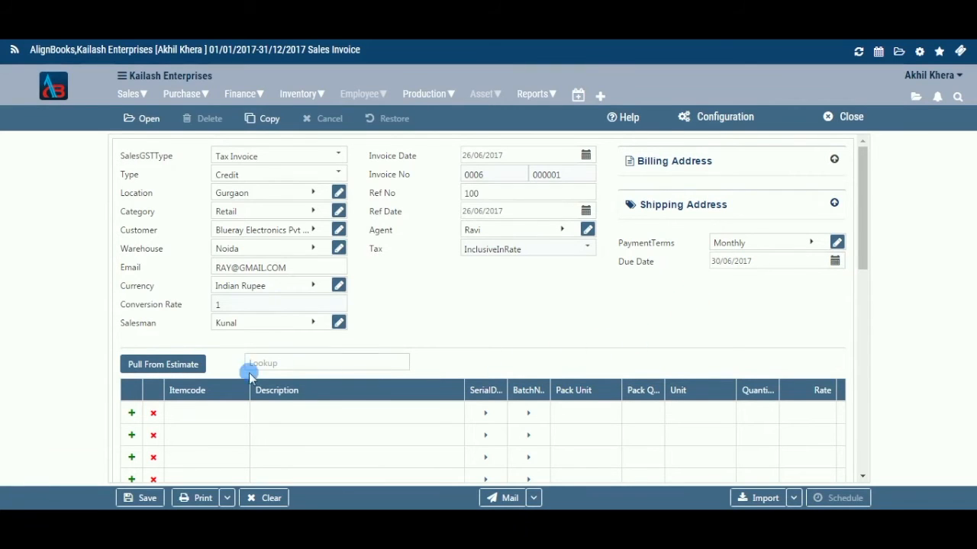
# Open the Pull From Estimate dialog and close it without pulling any estimate
pyautogui.click(182, 365)
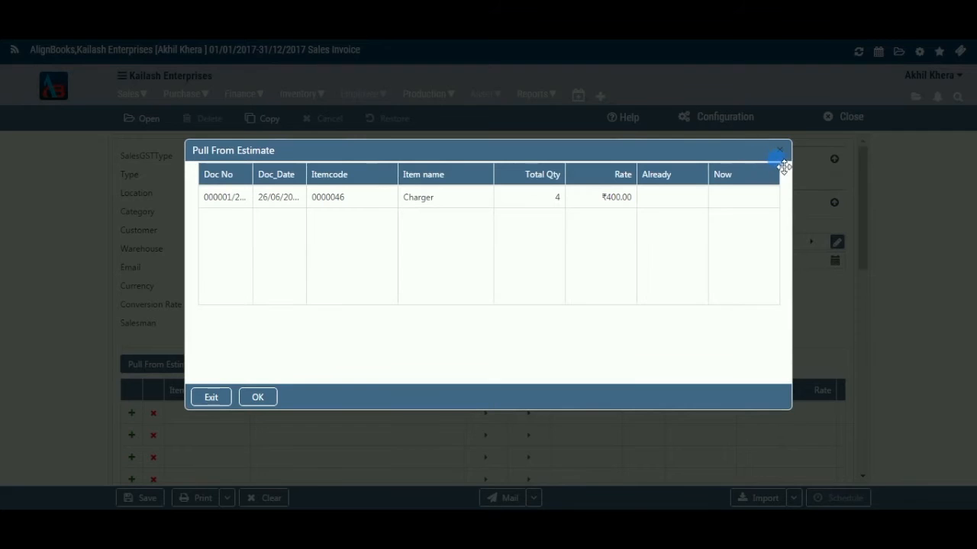
pyautogui.click(780, 151)
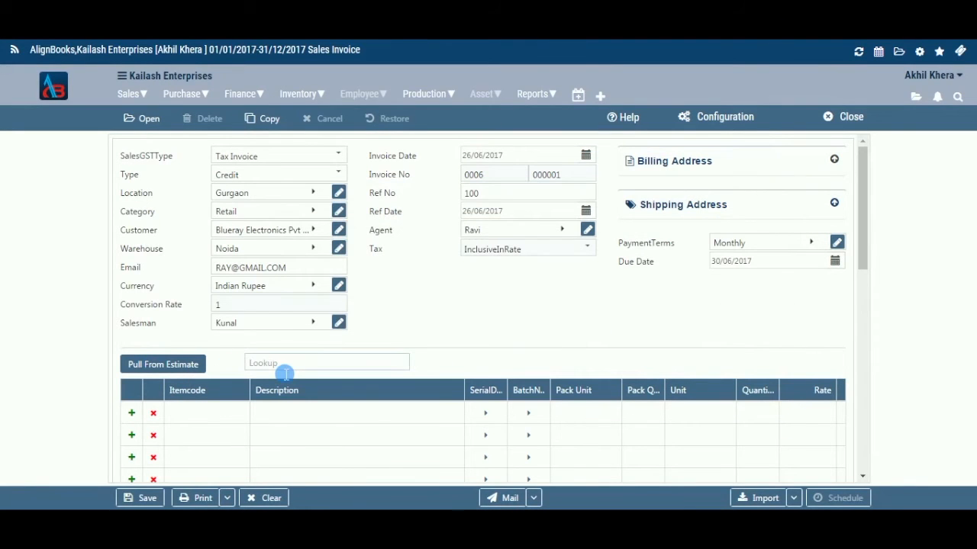
pyautogui.click(285, 369)
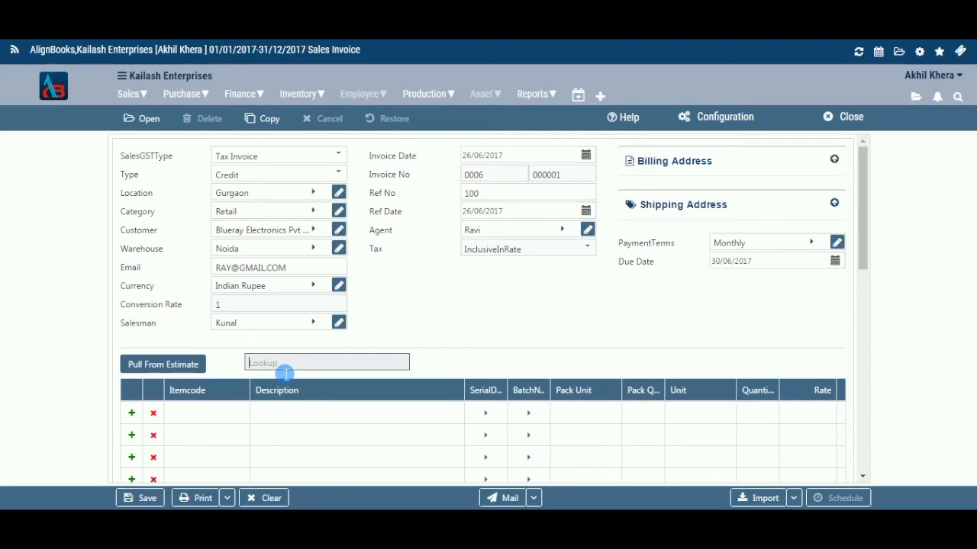
# Add the Charger item with code 0000046 to the first invoice line
pyautogui.click(131, 413)
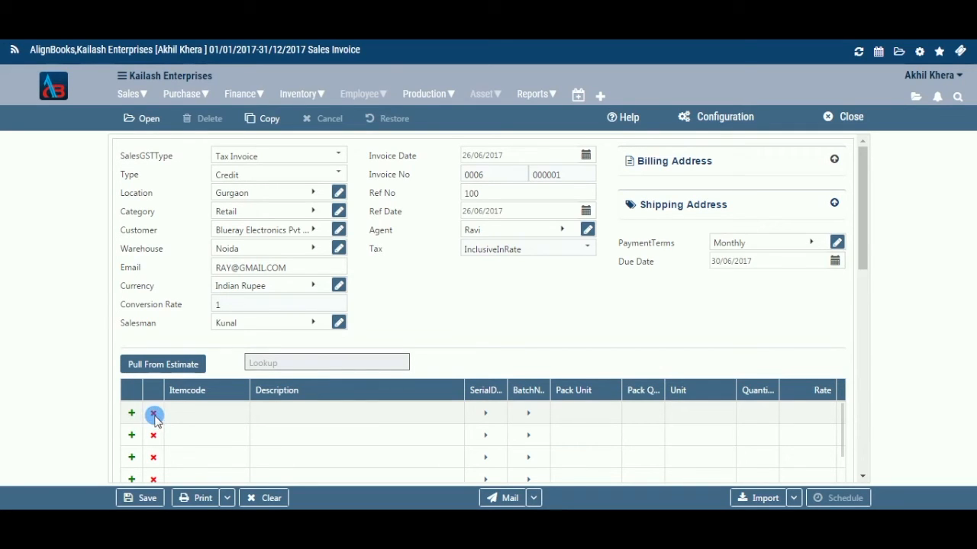
pyautogui.click(154, 413)
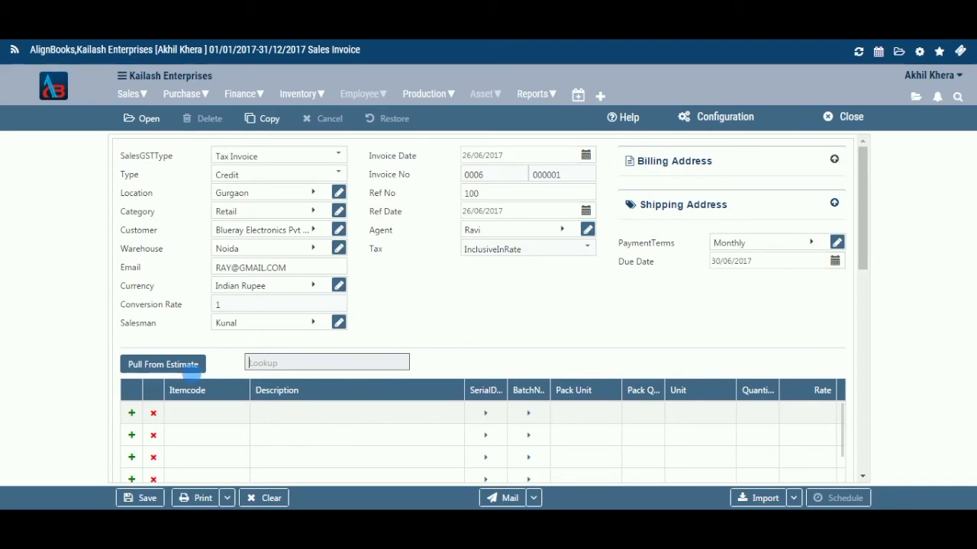
pyautogui.click(232, 410)
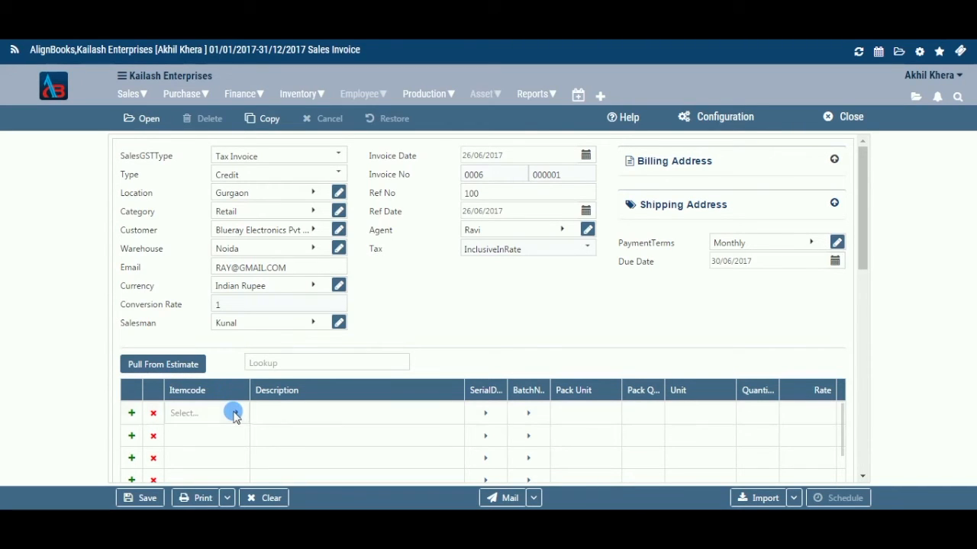
pyautogui.click(235, 412)
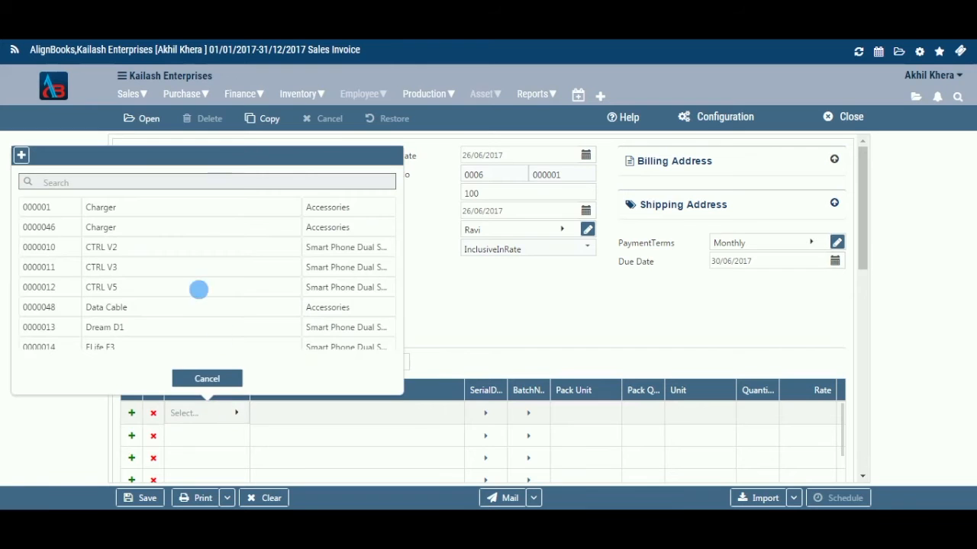
pyautogui.click(183, 229)
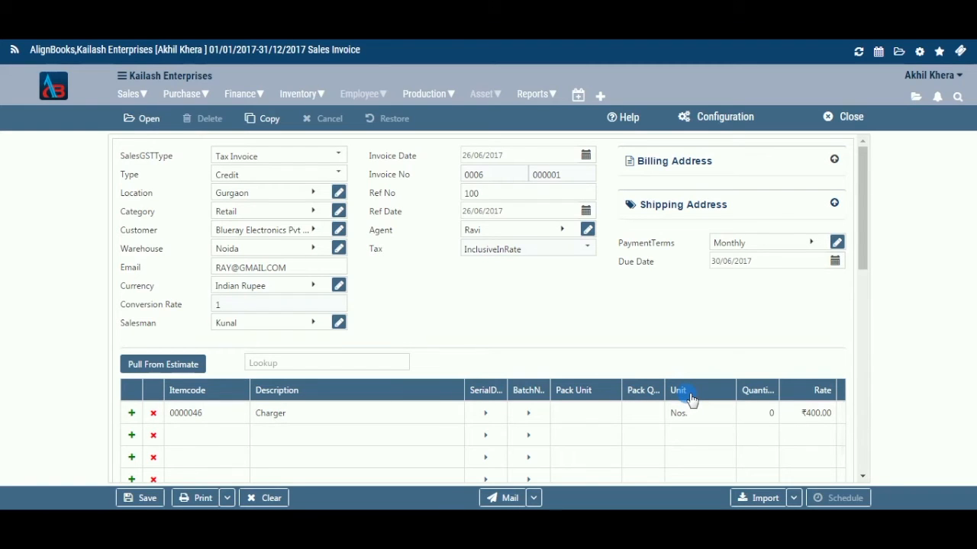
# Set the Charger line's quantity to 4
pyautogui.click(772, 415)
pyautogui.press('BackSpace')
pyautogui.write('4')
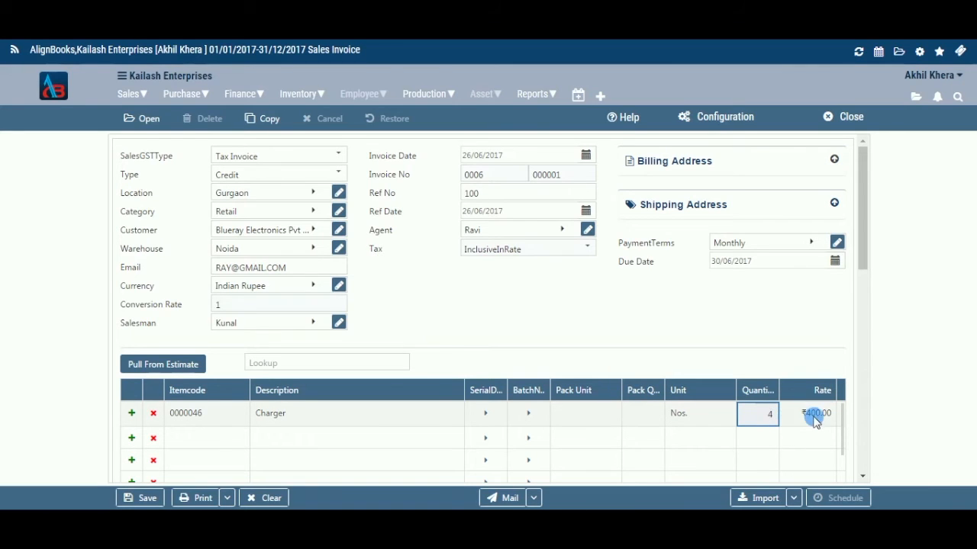
pyautogui.press('Tab')
pyautogui.scroll(-2, 462, 467)
pyautogui.moveTo(861, 206); pyautogui.dragTo(861, 232)
pyautogui.moveTo(325, 412); pyautogui.dragTo(503, 429)
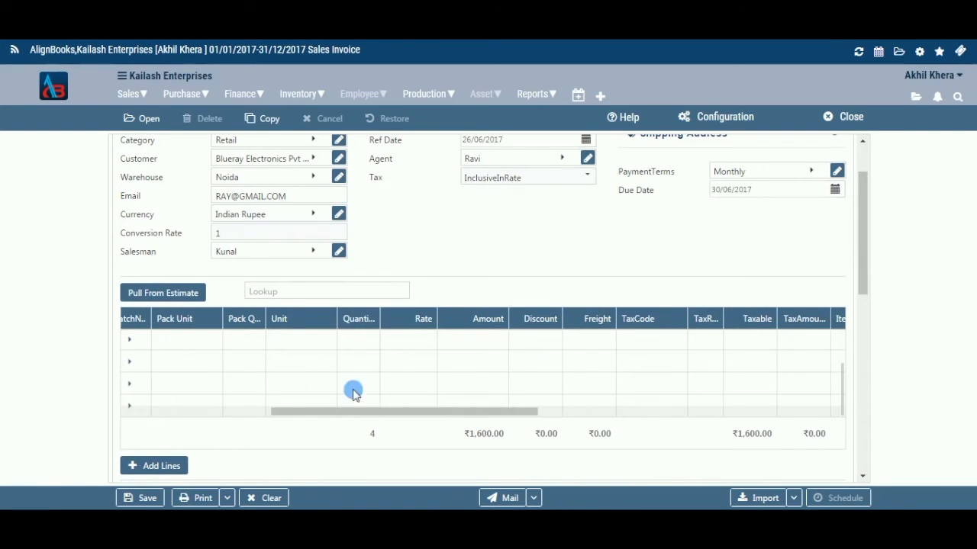
# Scroll across the item line to review its amount, tax and posting ledger columns
pyautogui.click(371, 344)
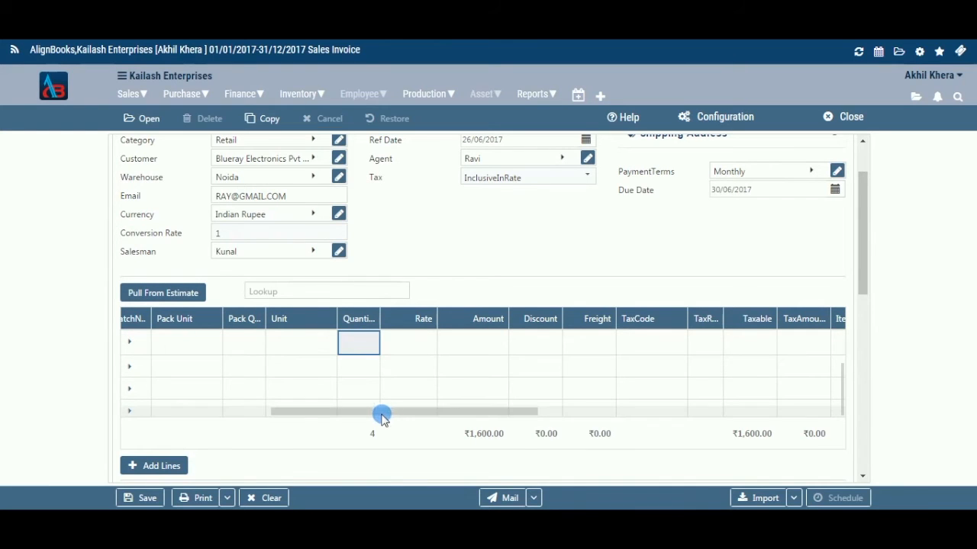
pyautogui.moveTo(383, 414); pyautogui.dragTo(186, 415)
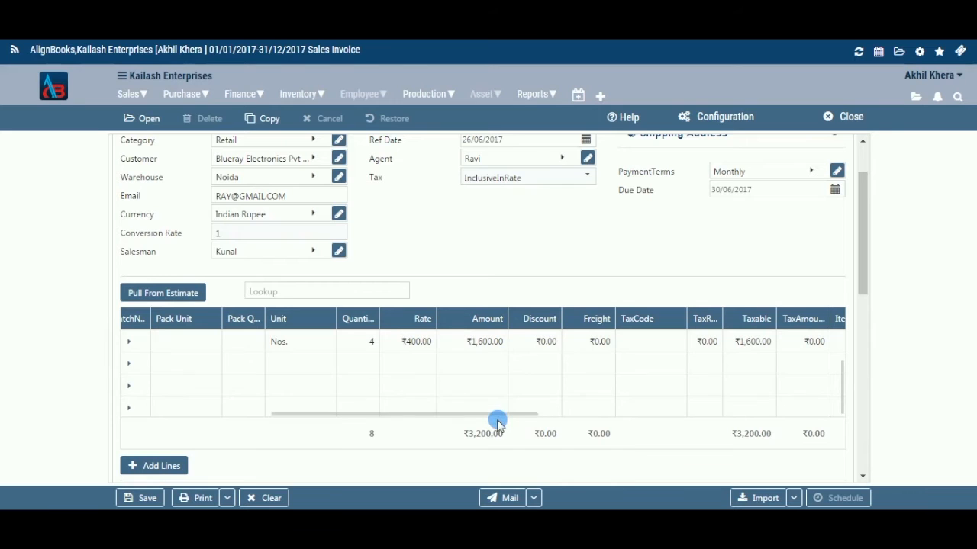
pyautogui.moveTo(494, 419); pyautogui.dragTo(617, 424)
pyautogui.click(682, 345)
pyautogui.click(681, 341)
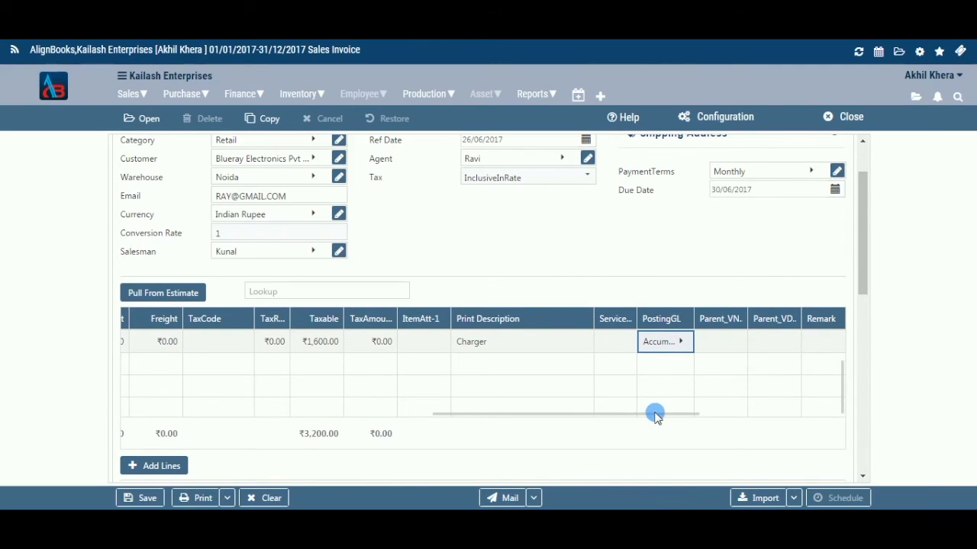
pyautogui.moveTo(673, 412); pyautogui.dragTo(756, 419)
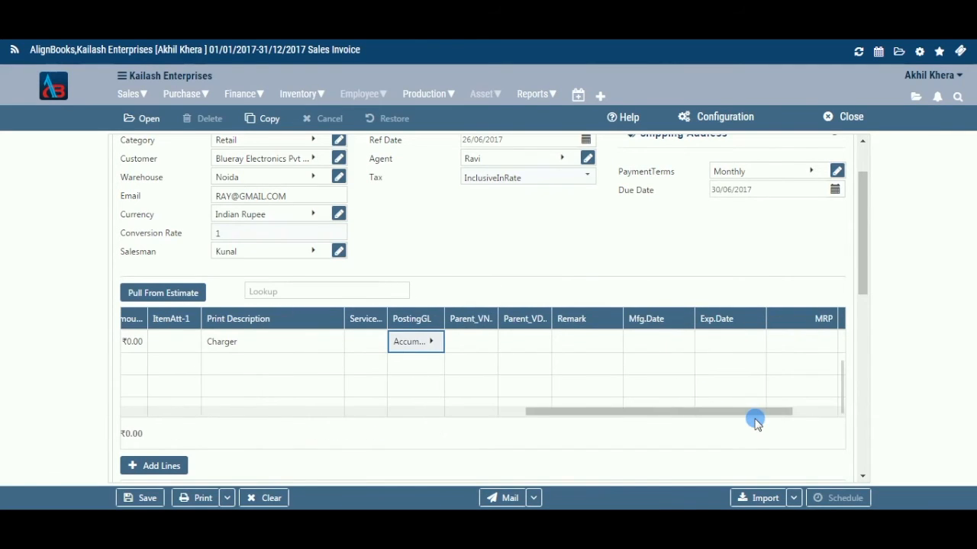
# Enter 11 as the remark for the Charger line
pyautogui.click(601, 345)
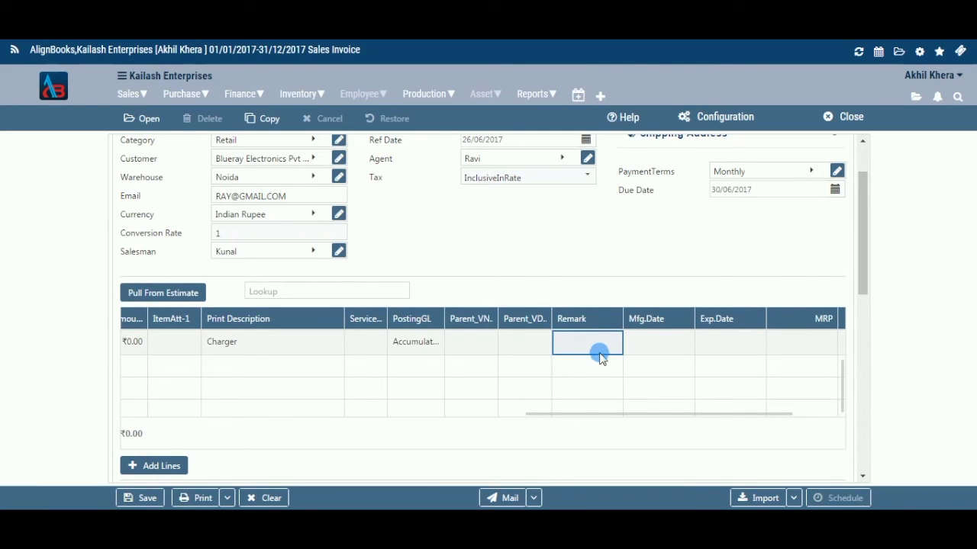
pyautogui.write('11')
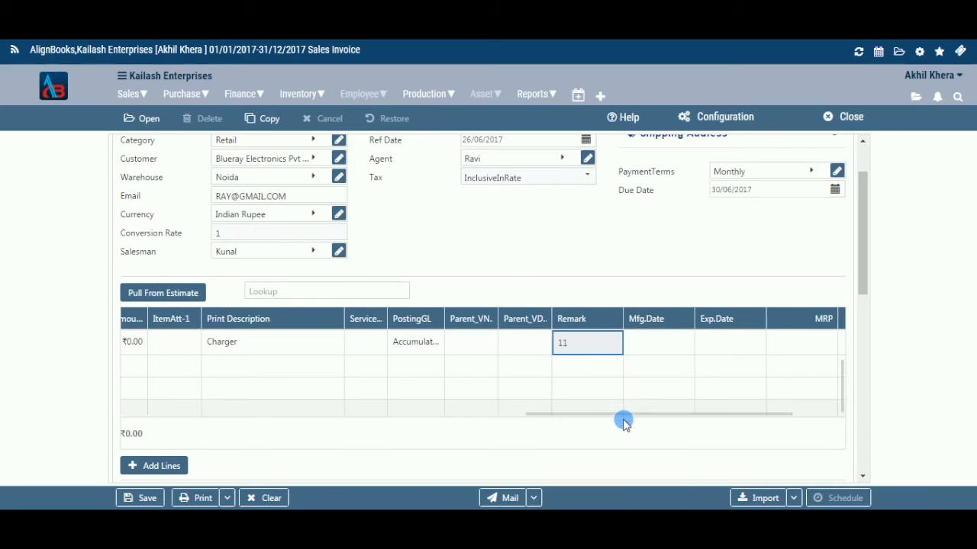
pyautogui.moveTo(622, 414); pyautogui.dragTo(748, 421)
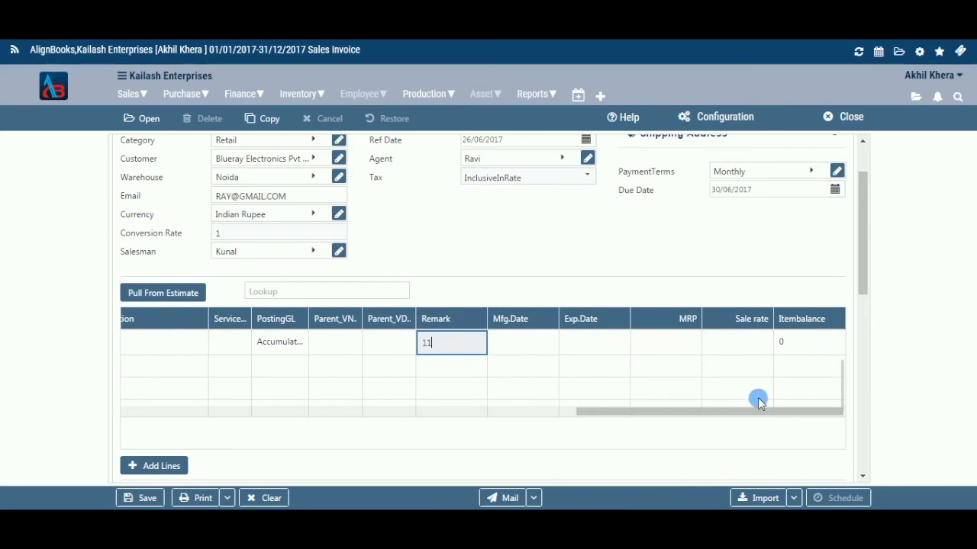
# Widen the TaxAmount column of the item grid
pyautogui.click(786, 349)
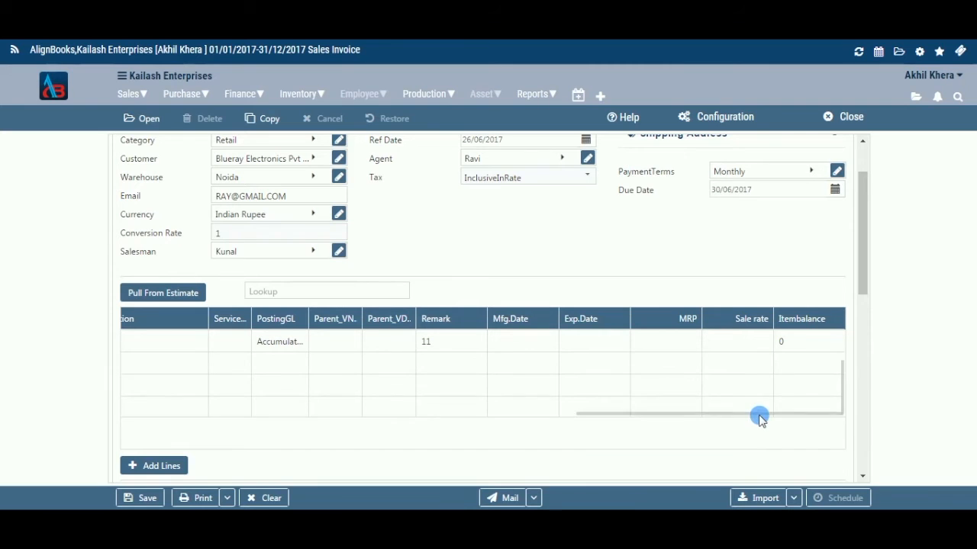
pyautogui.moveTo(759, 416); pyautogui.dragTo(598, 422)
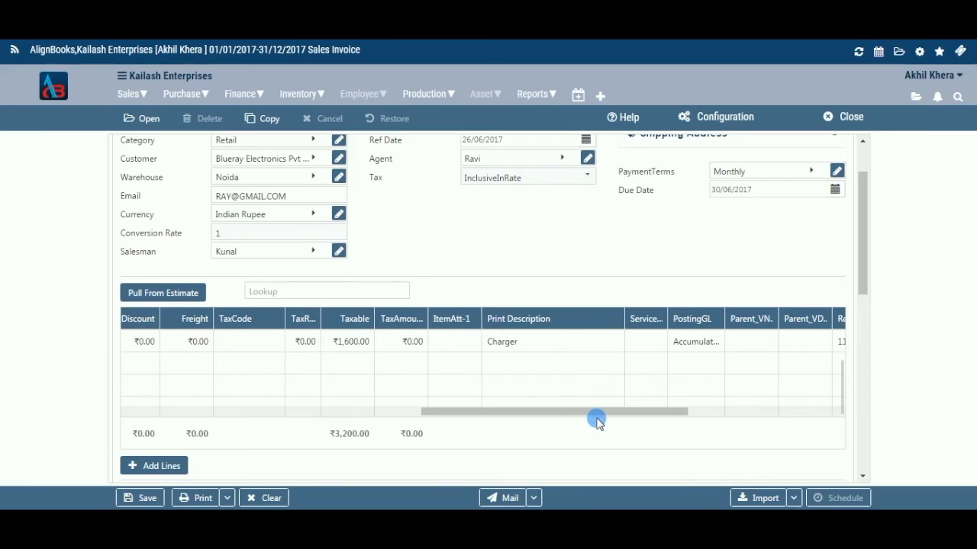
pyautogui.click(241, 321)
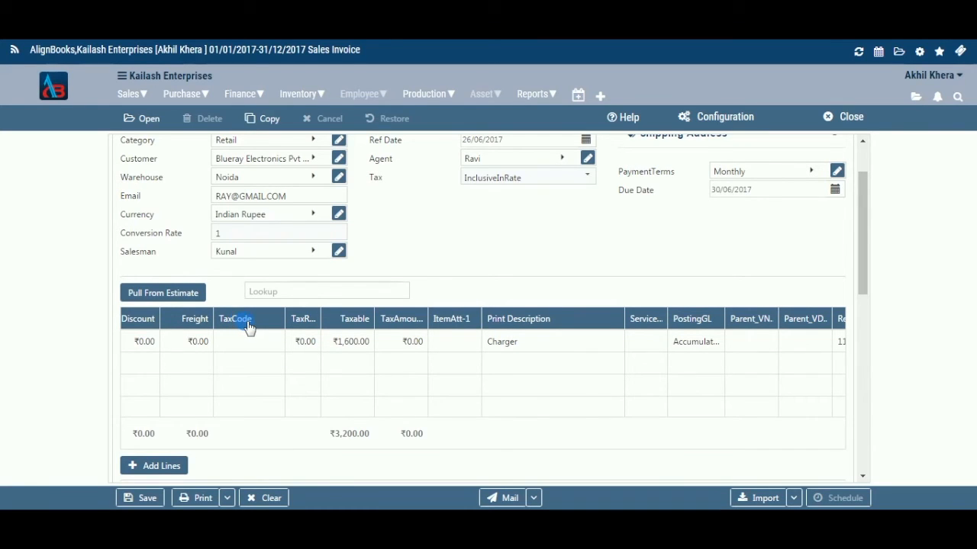
pyautogui.click(298, 321)
pyautogui.click(355, 336)
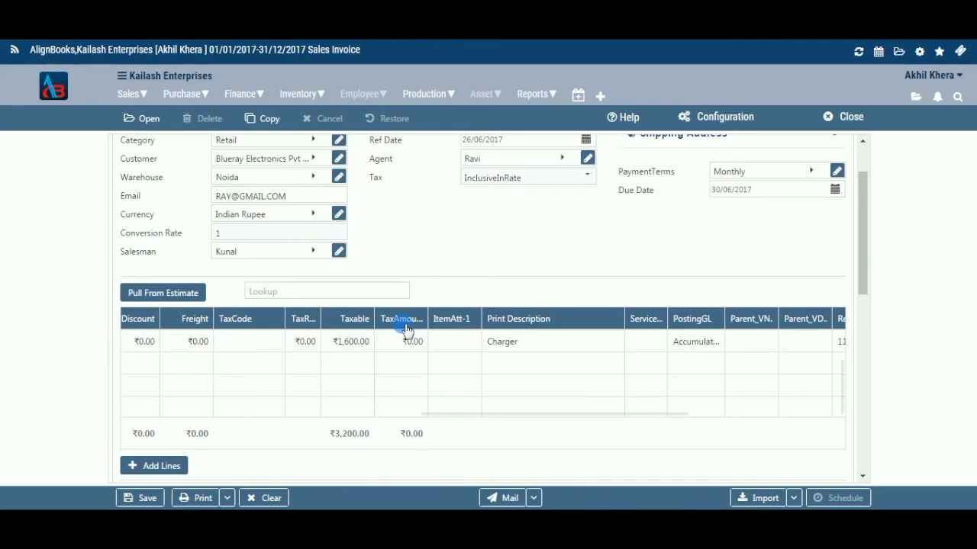
pyautogui.moveTo(428, 319); pyautogui.dragTo(438, 321)
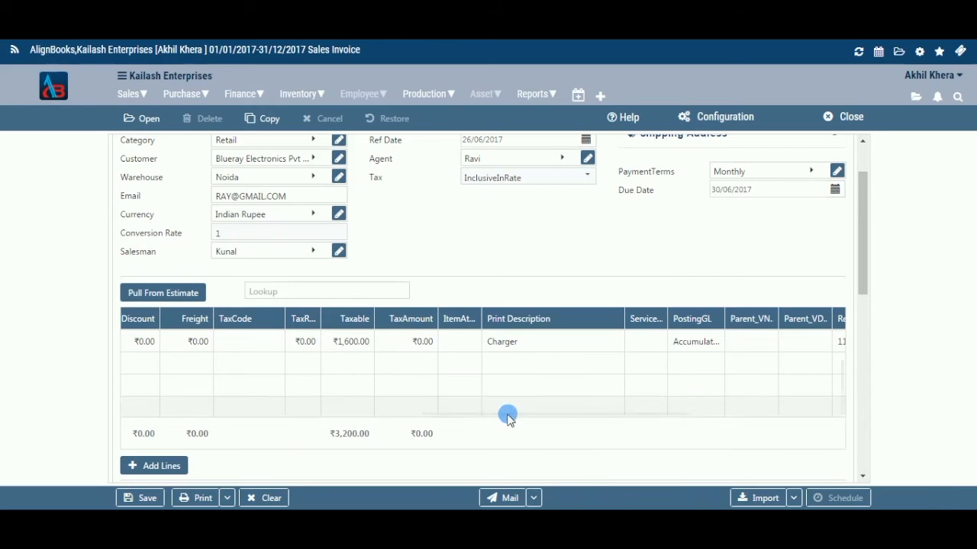
# Set the Charger line's ItemAtt-1 attribute to 002
pyautogui.moveTo(481, 414); pyautogui.dragTo(284, 327)
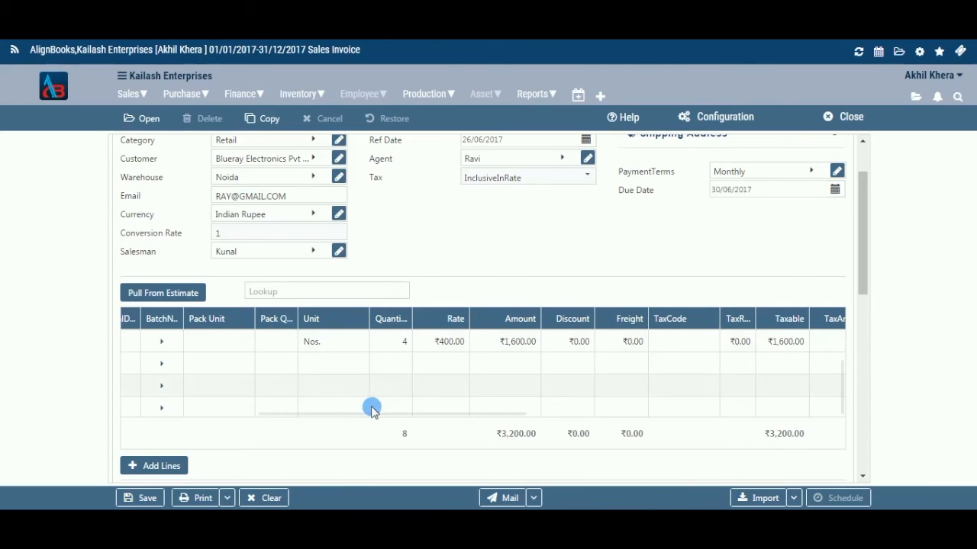
pyautogui.moveTo(377, 412); pyautogui.dragTo(617, 419)
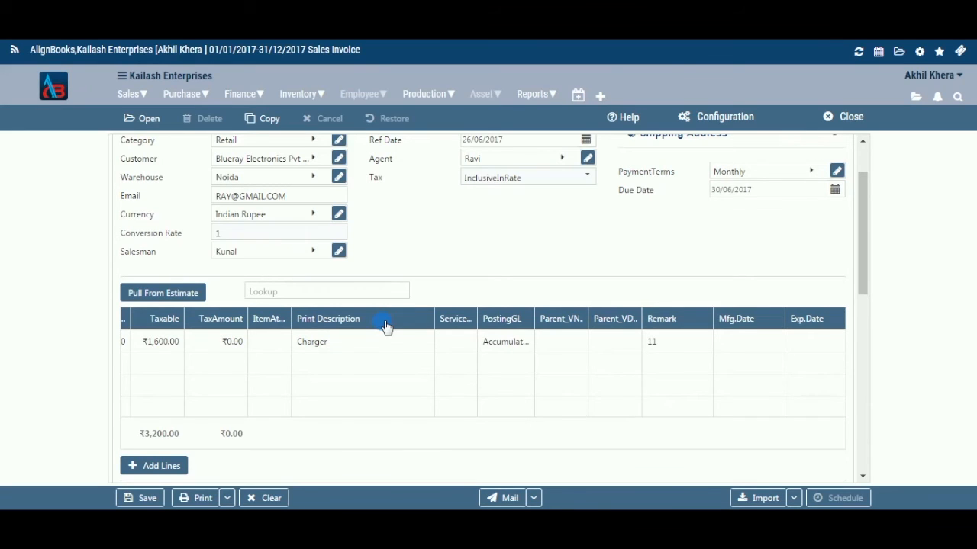
pyautogui.click(327, 344)
pyautogui.click(280, 342)
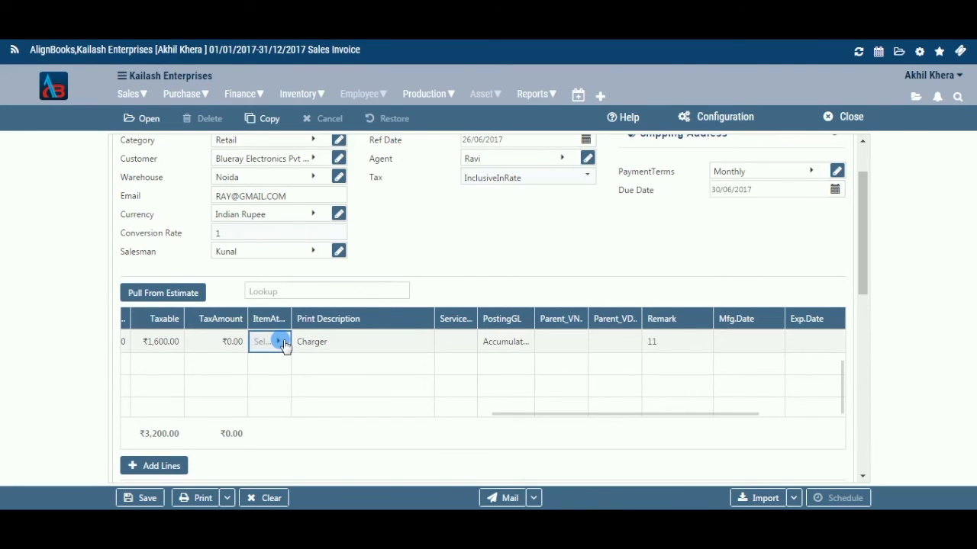
pyautogui.click(283, 345)
pyautogui.click(264, 139)
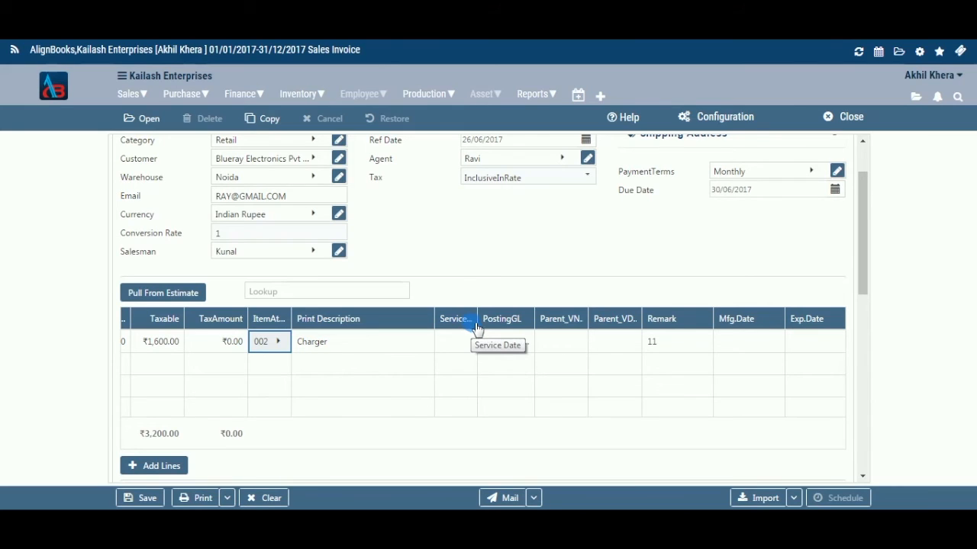
# Attach the item.txt file from the Desktop to the invoice
pyautogui.moveTo(489, 425); pyautogui.dragTo(325, 426)
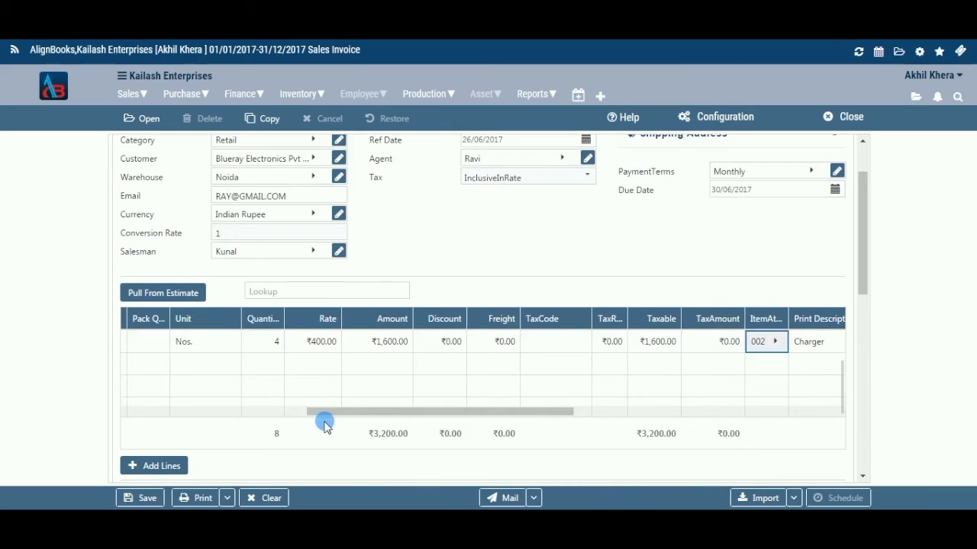
pyautogui.scroll(-2, 693, 283)
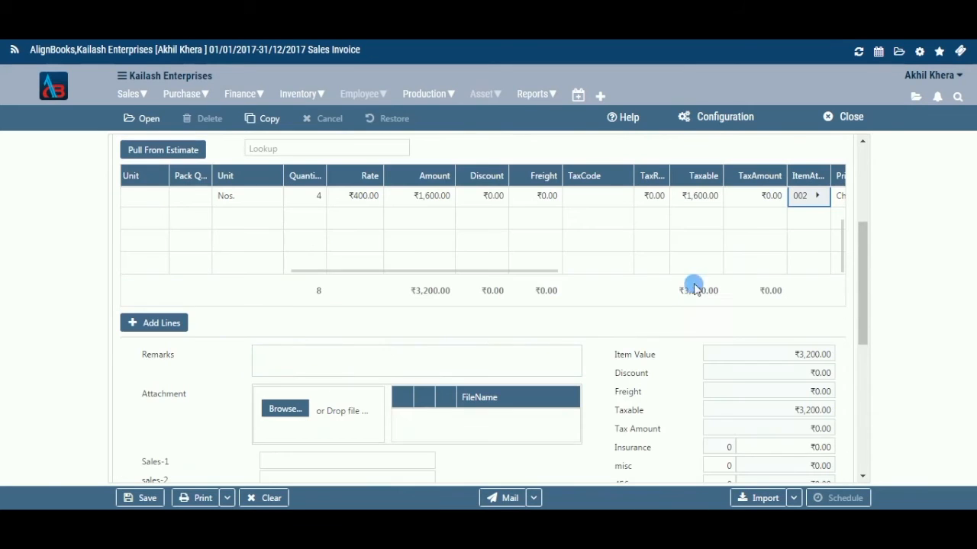
pyautogui.scroll(-1, 486, 340)
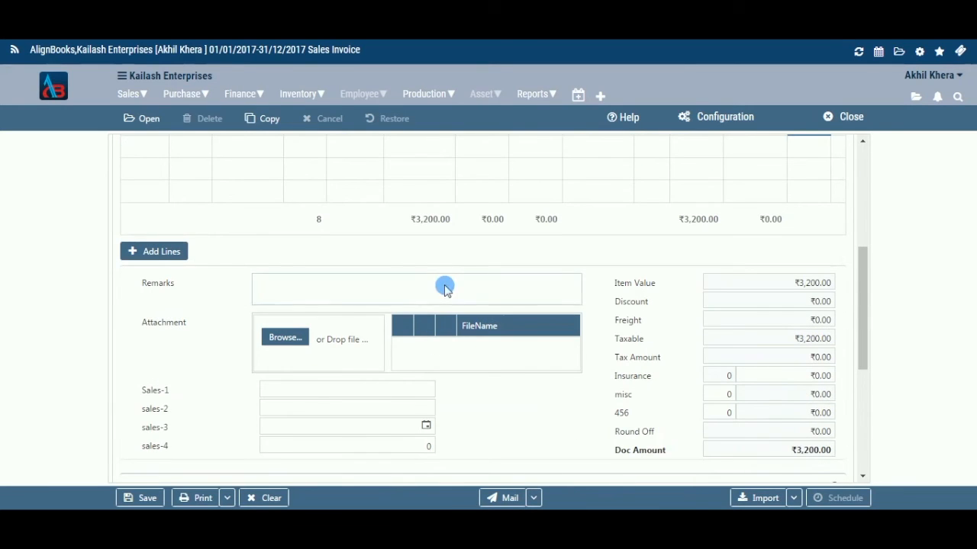
pyautogui.click(450, 290)
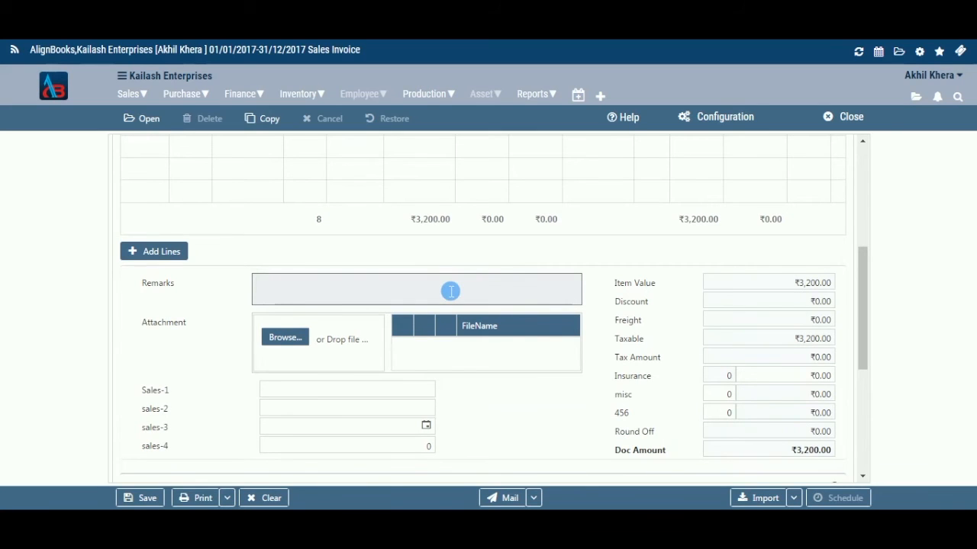
pyautogui.click(297, 344)
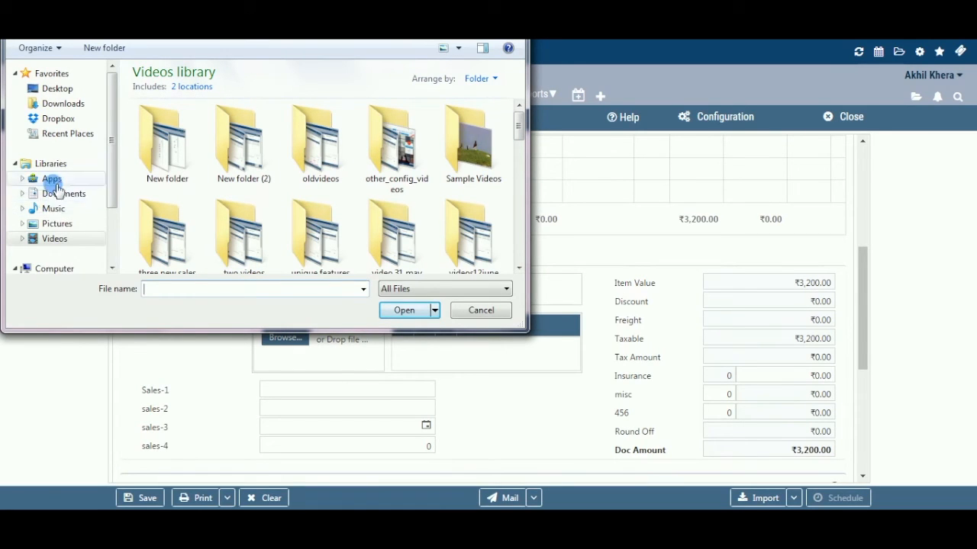
pyautogui.click(57, 89)
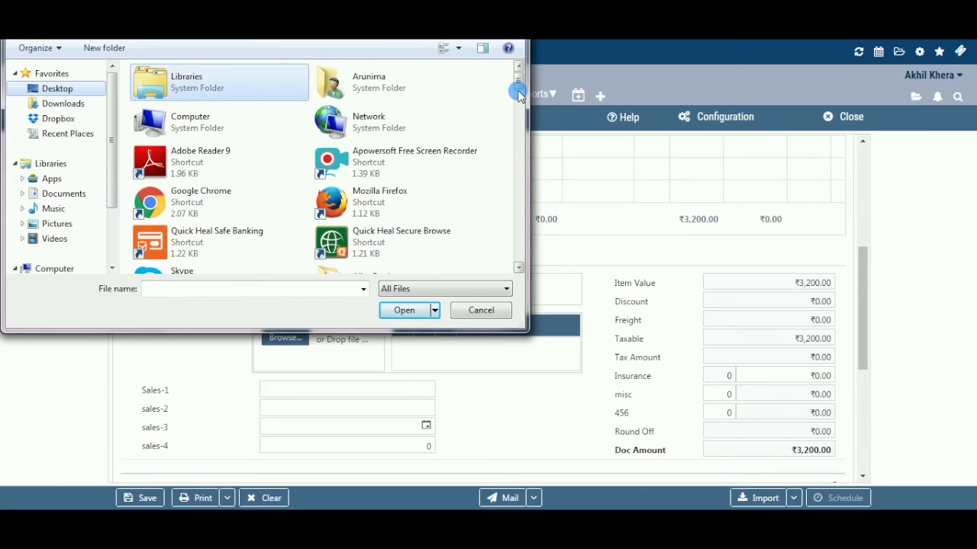
pyautogui.click(518, 93)
pyautogui.moveTo(518, 93); pyautogui.dragTo(518, 202)
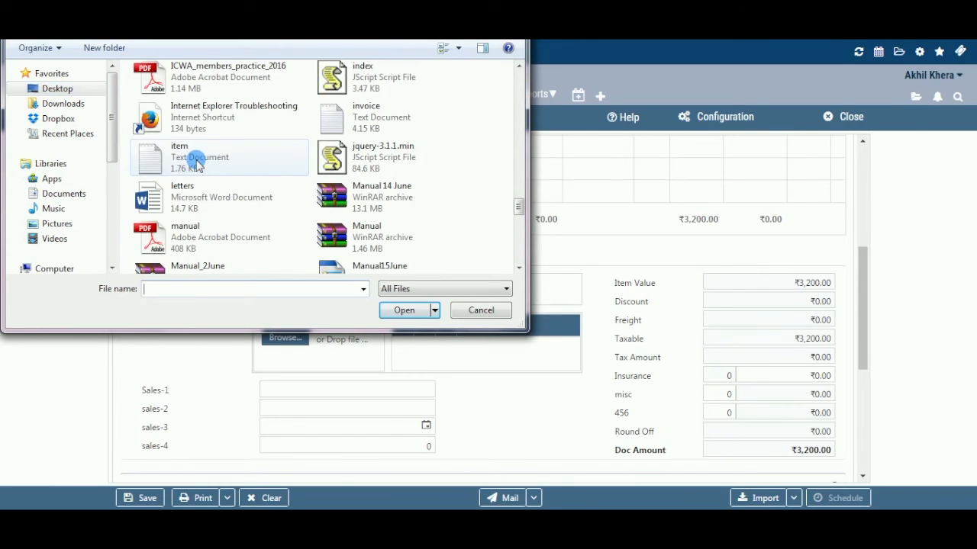
pyautogui.click(197, 163)
pyautogui.click(404, 310)
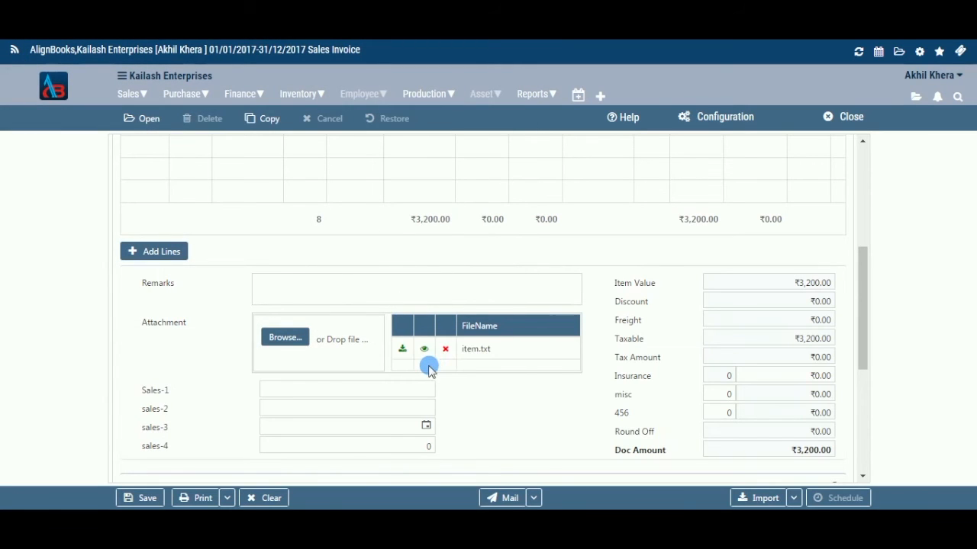
# Enter a person's name in the Sales-1 field and 1123 in the sales-2 field
pyautogui.scroll(-1, 426, 369)
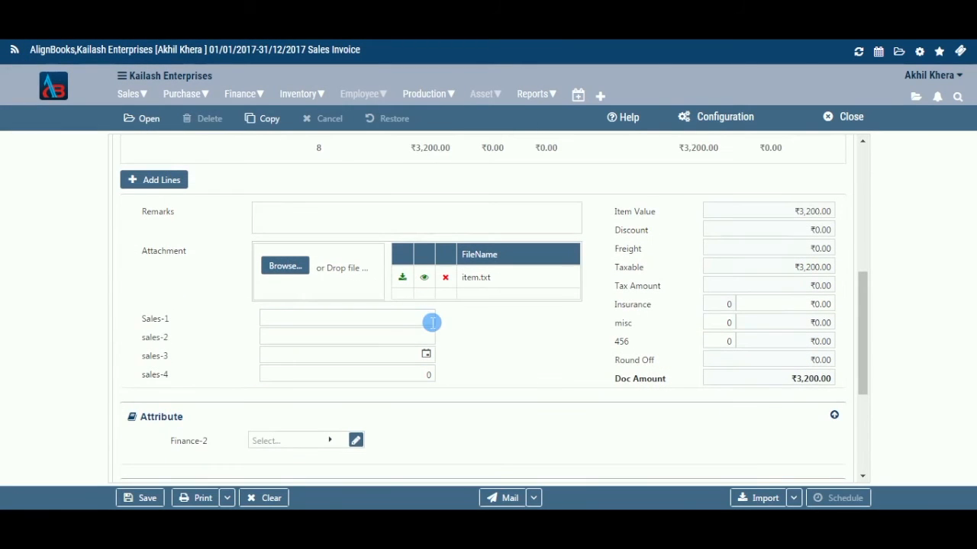
pyautogui.click(432, 320)
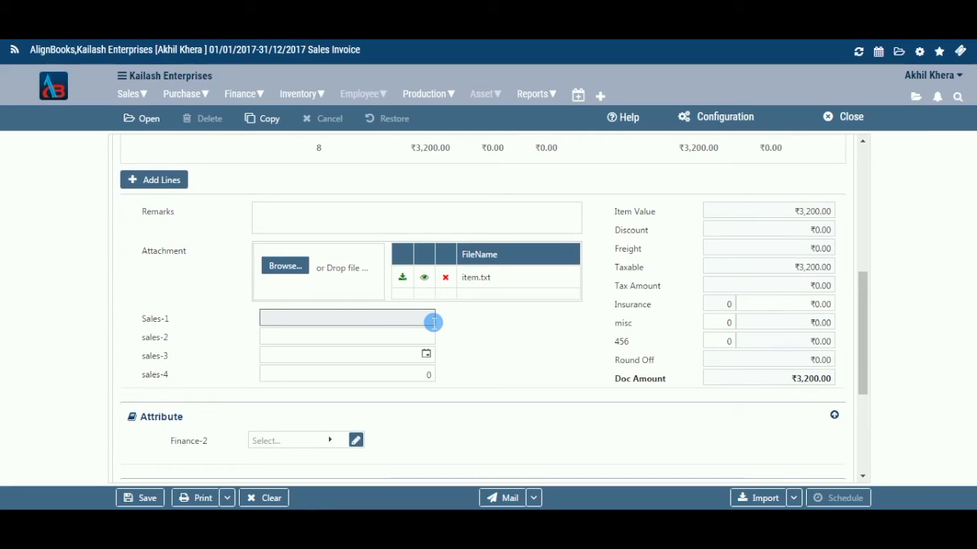
pyautogui.write('asha')
pyautogui.press('BackSpace')
pyautogui.write('Asha')
pyautogui.click(436, 338)
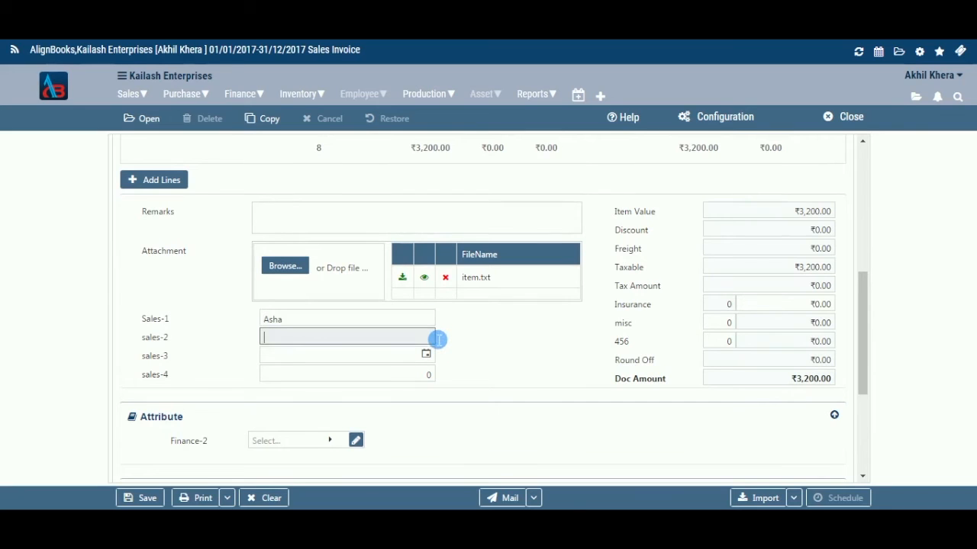
pyautogui.write('1123')
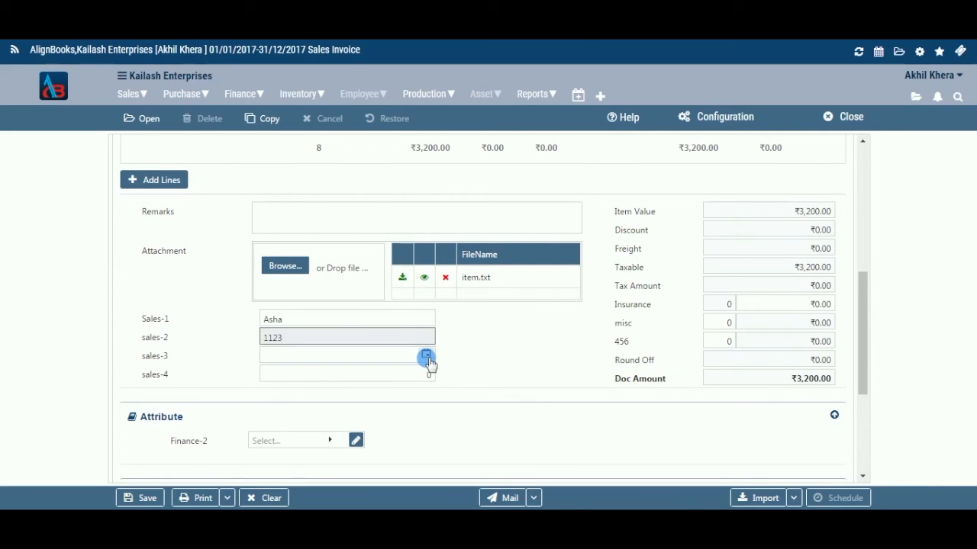
# Set sales-3 to 29/06/2017 and sales-4 to 10000
pyautogui.click(427, 353)
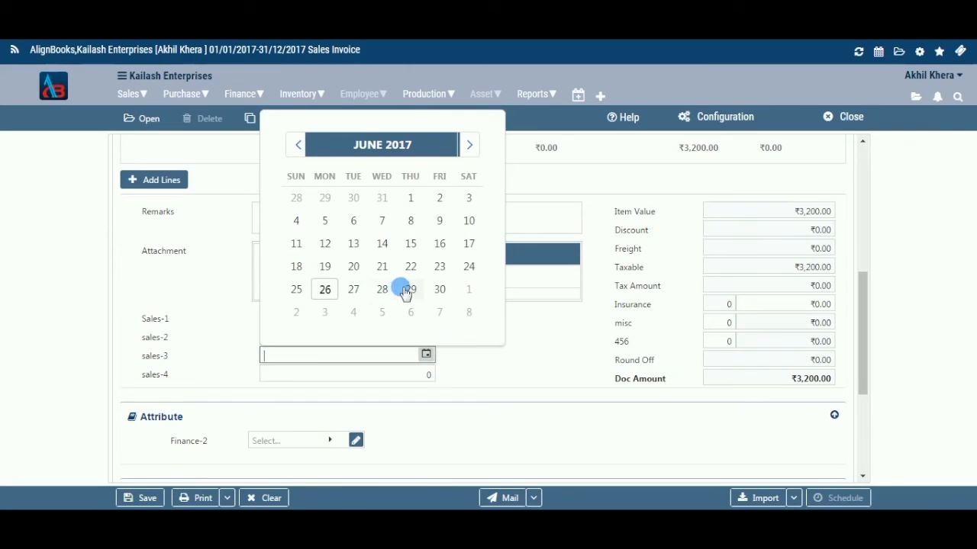
pyautogui.click(410, 289)
pyautogui.click(437, 378)
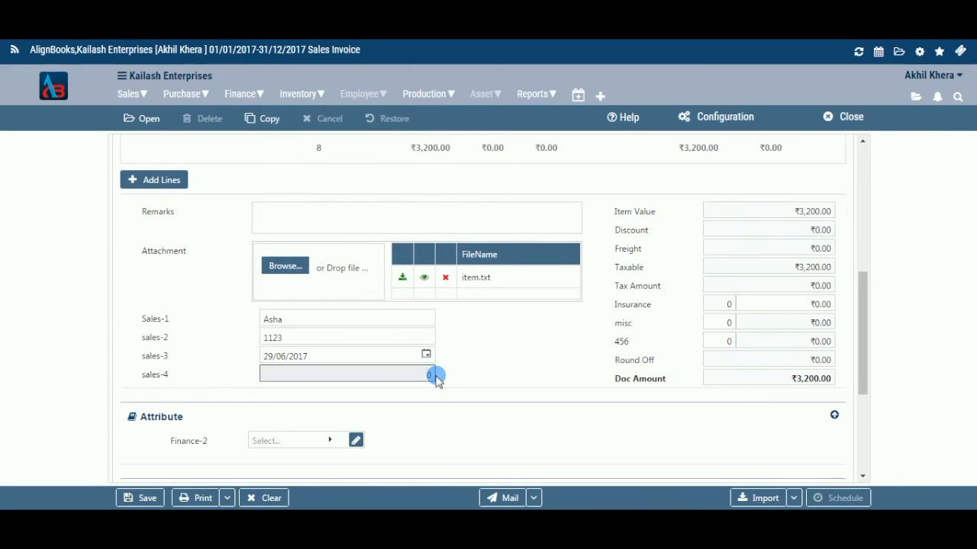
pyautogui.write('10000')
pyautogui.click(455, 379)
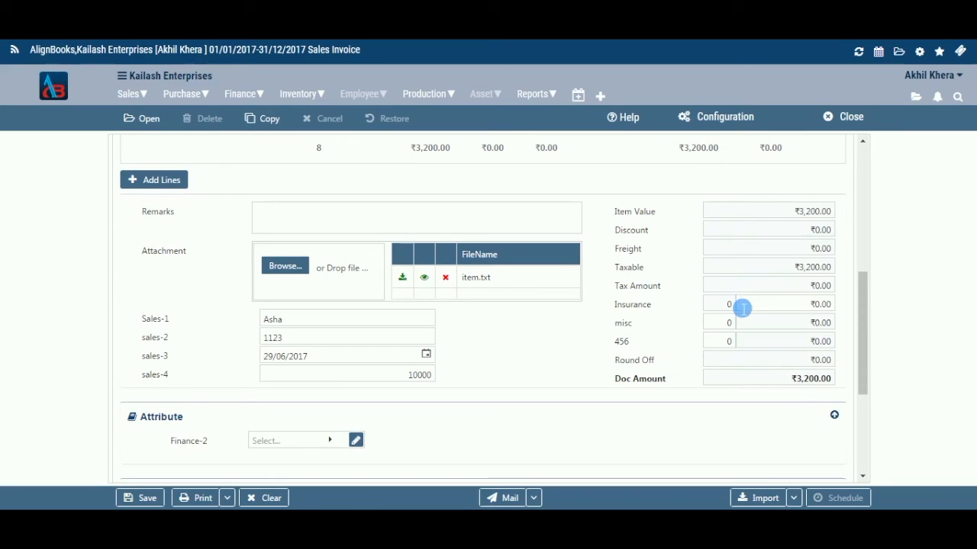
# Inspect the Finance-2 attribute lookup and its settings in the finance setup
pyautogui.click(742, 307)
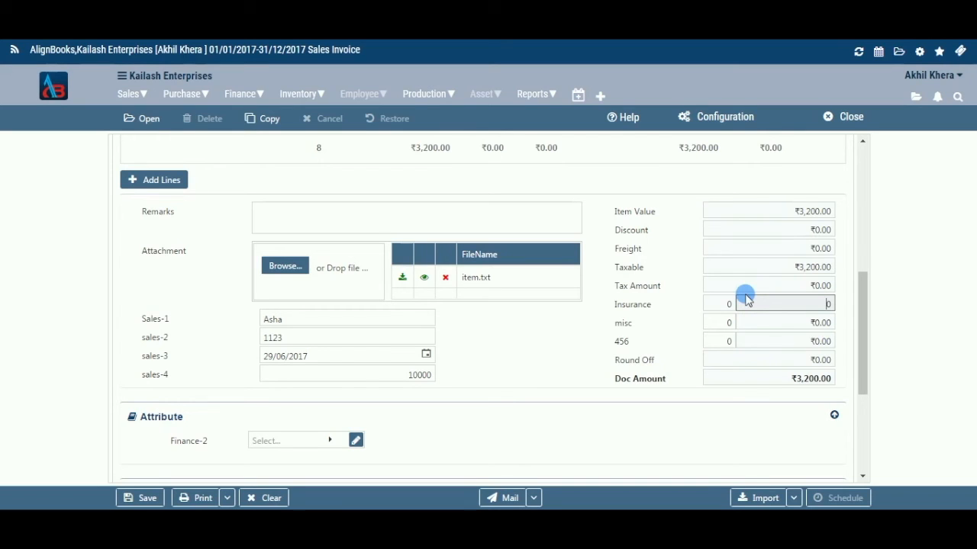
pyautogui.click(752, 367)
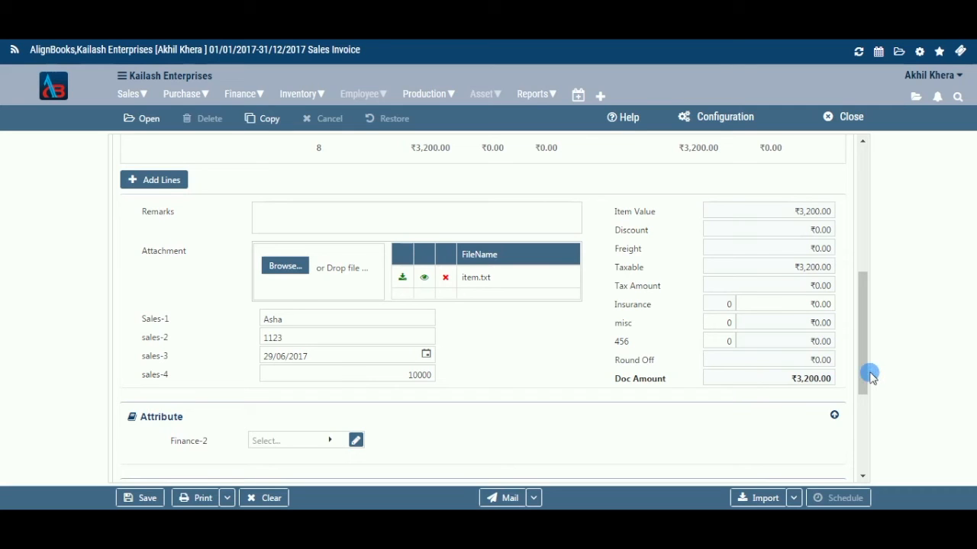
pyautogui.moveTo(863, 371); pyautogui.dragTo(865, 424)
pyautogui.click(333, 294)
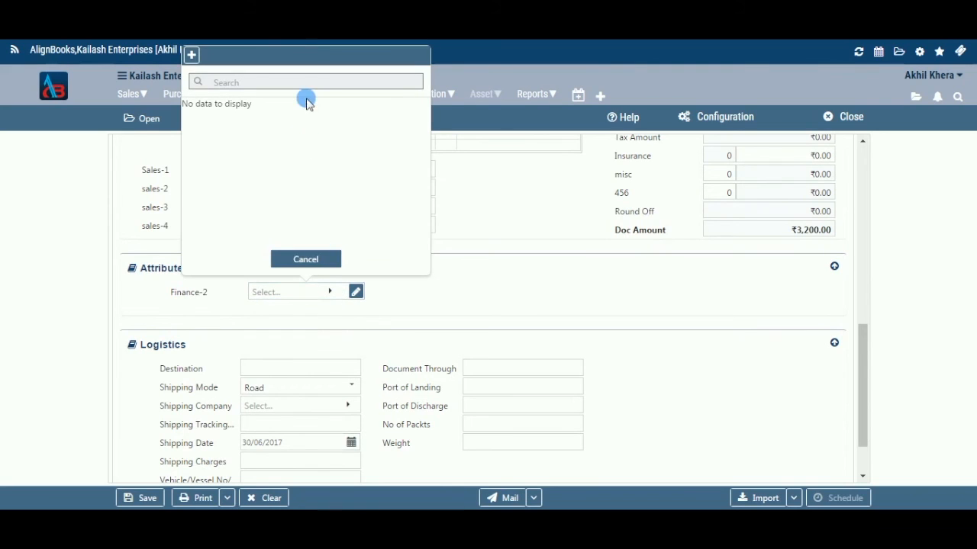
pyautogui.click(307, 260)
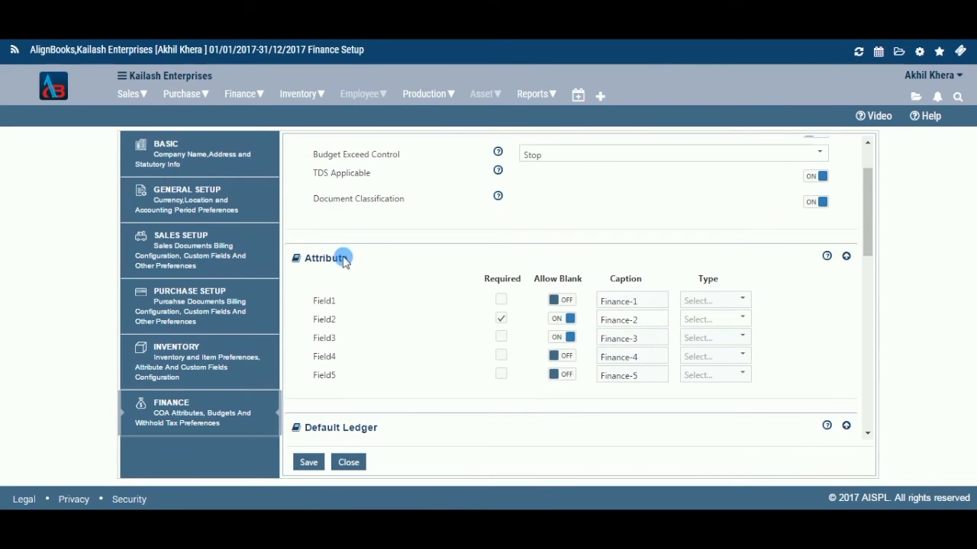
pyautogui.scroll(2, 461, 298)
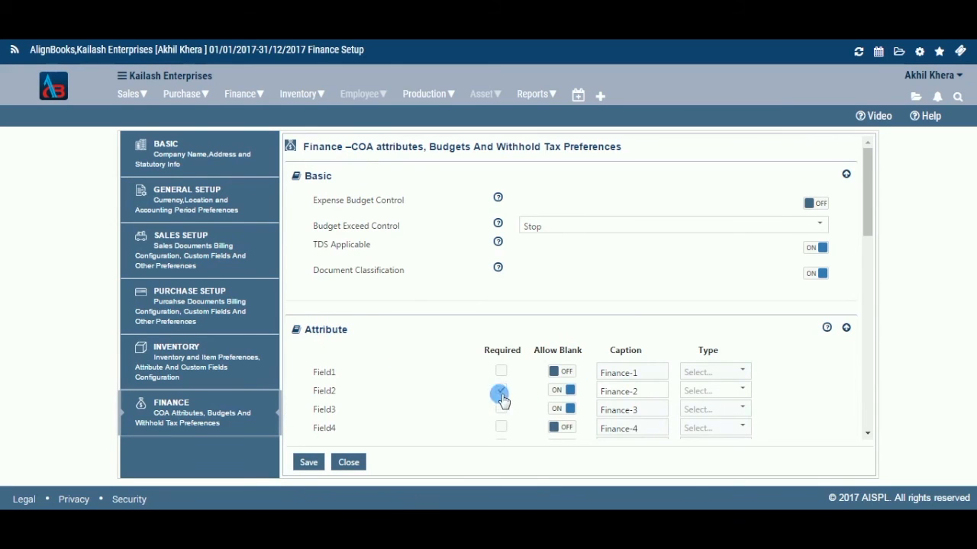
pyautogui.click(629, 392)
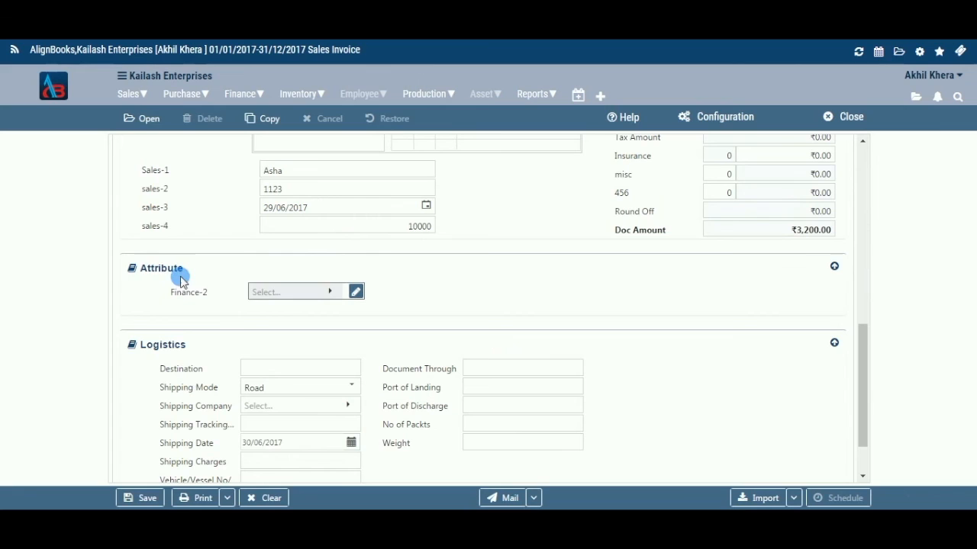
# Enter Mumbai as the logistics destination and set the shipping mode to ByAir
pyautogui.scroll(-1, 339, 303)
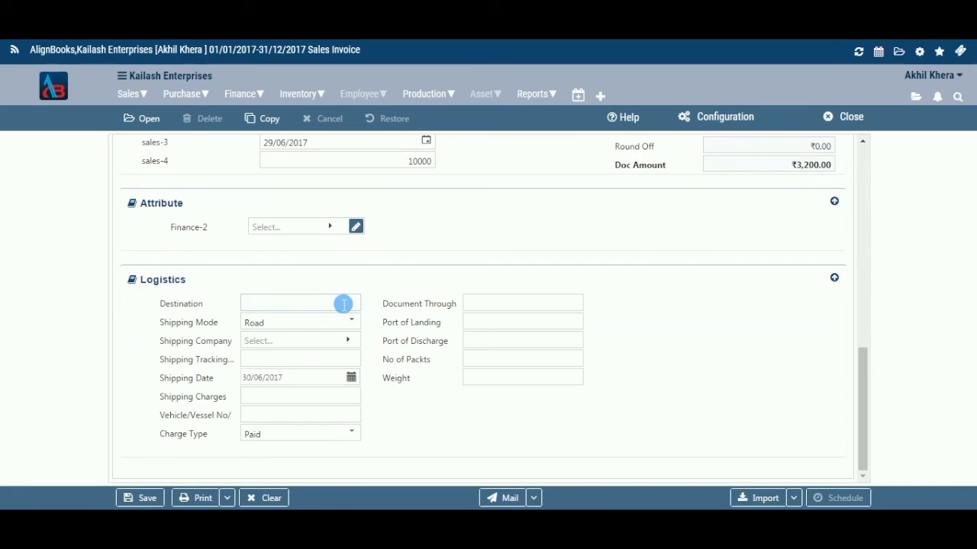
pyautogui.click(343, 304)
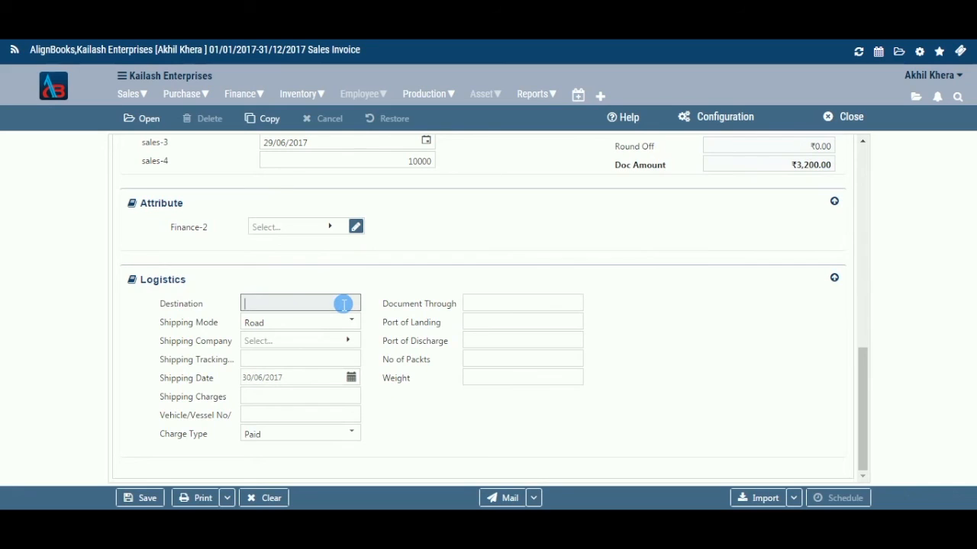
pyautogui.write('Mumbai')
pyautogui.press('Tab')
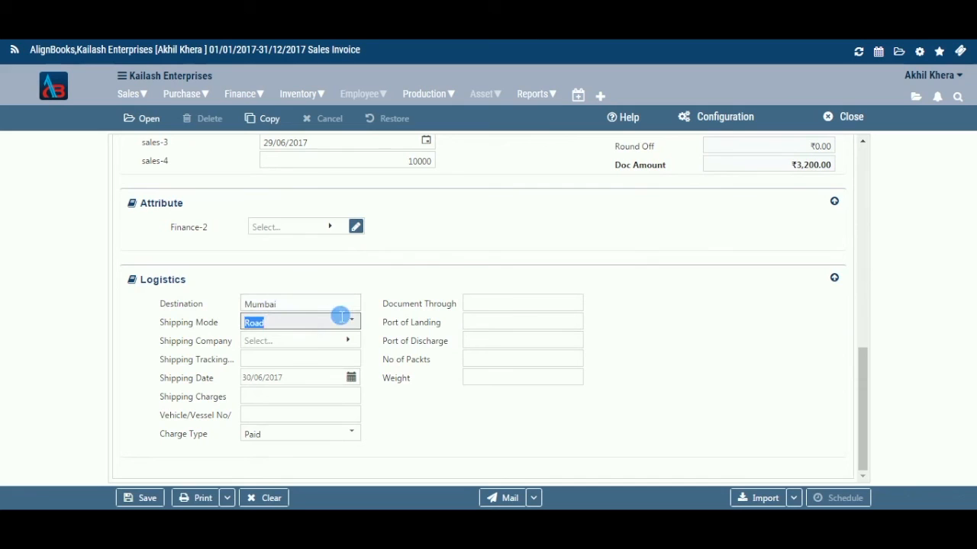
pyautogui.click(305, 347)
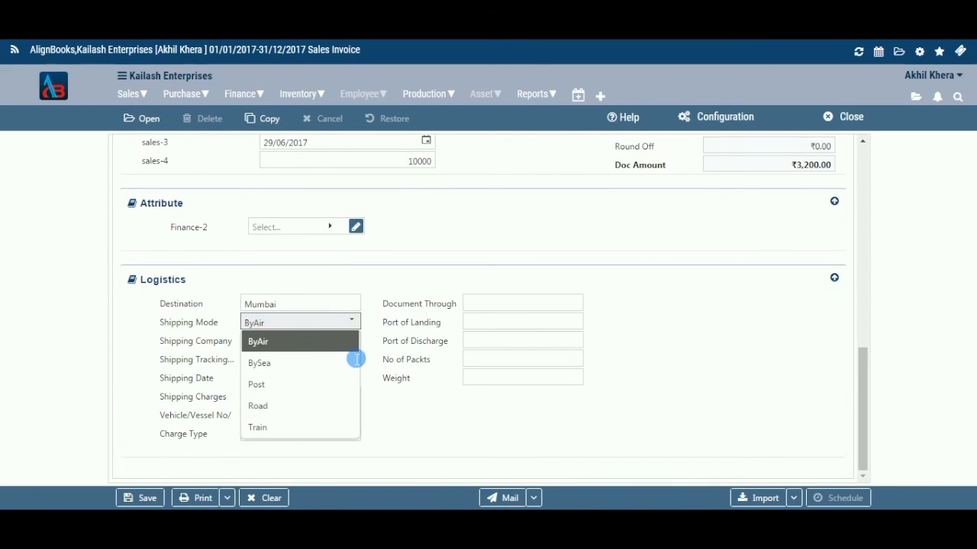
pyautogui.click(344, 341)
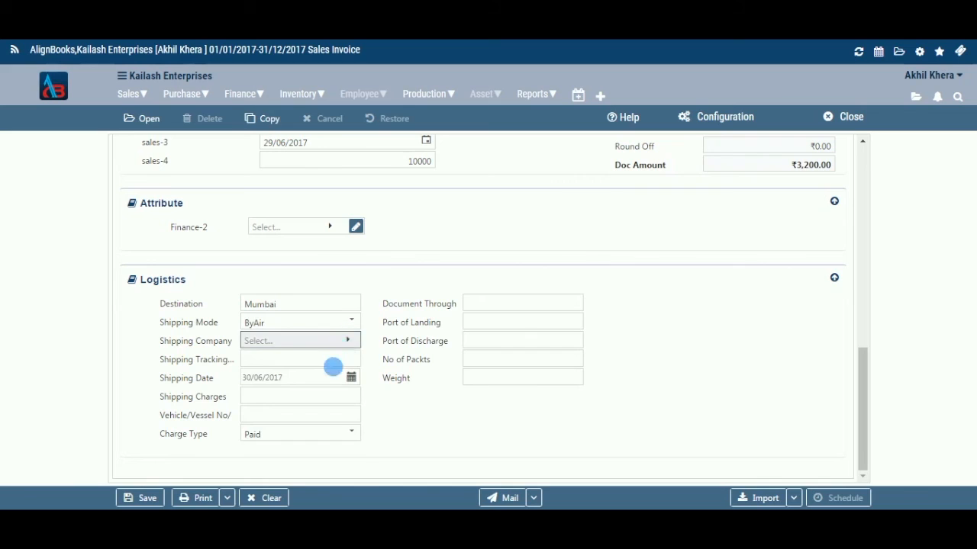
# Select Gajraj Transporters as the shipping company and enter 16523 as the shipping tracking number
pyautogui.click(319, 425)
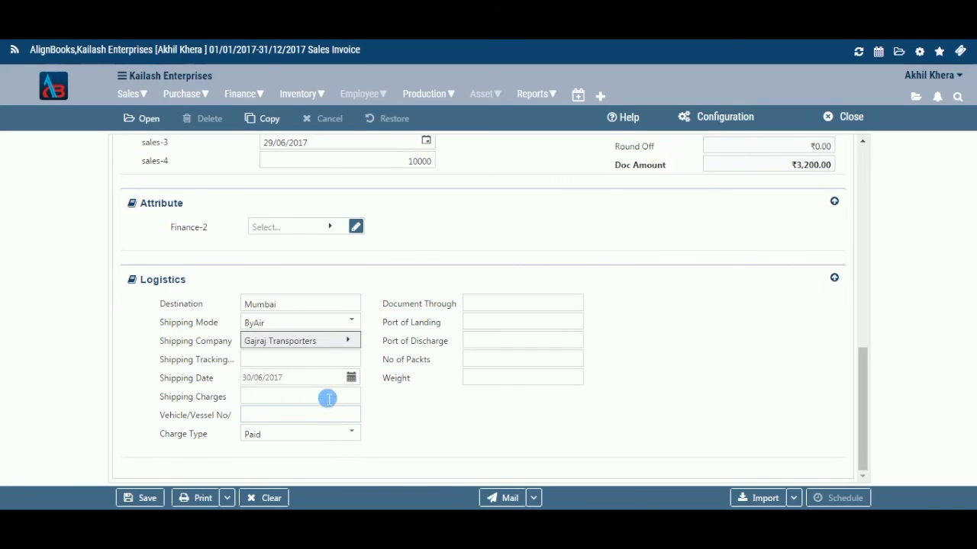
pyautogui.click(339, 363)
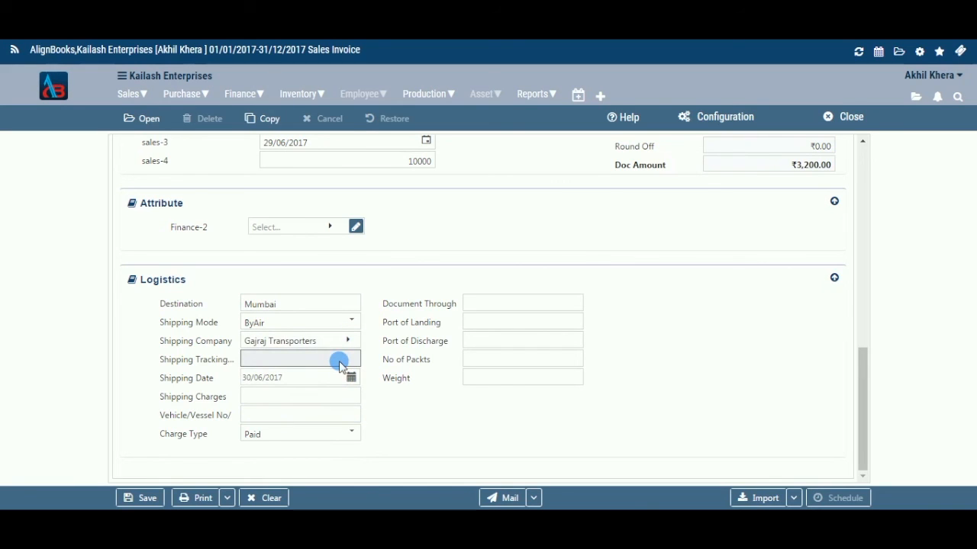
pyautogui.write('16523')
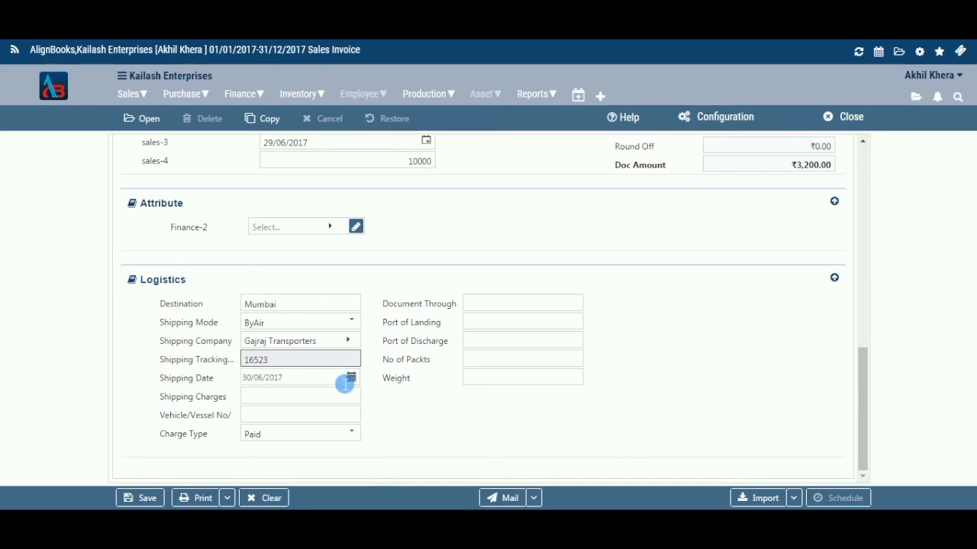
# Set the shipping charges to 25000, leaving the shipping date as 30/06/2017
pyautogui.click(350, 378)
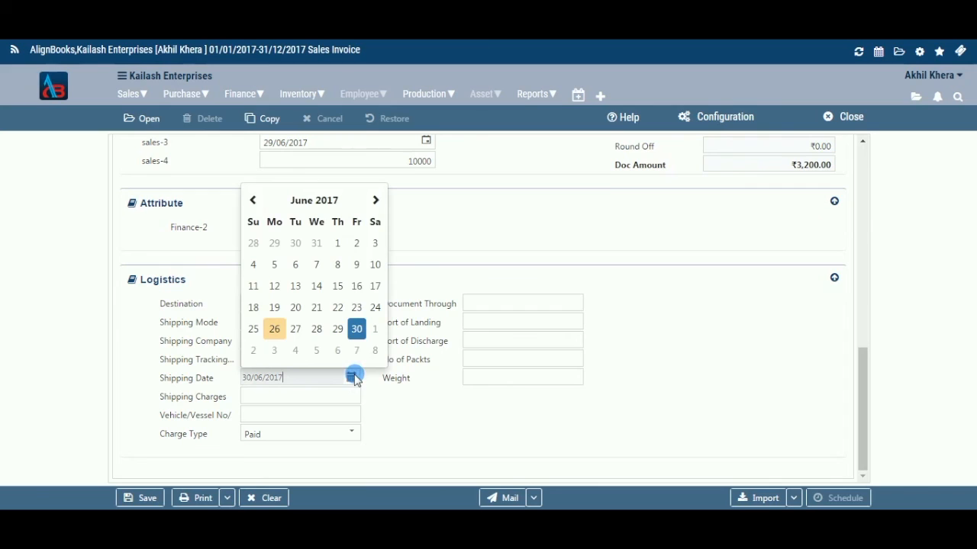
pyautogui.click(351, 374)
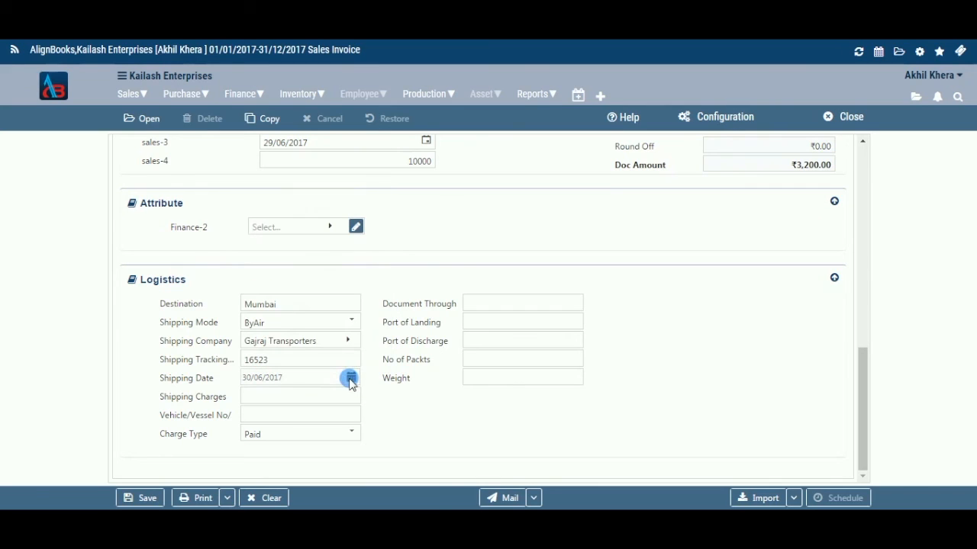
pyautogui.click(349, 398)
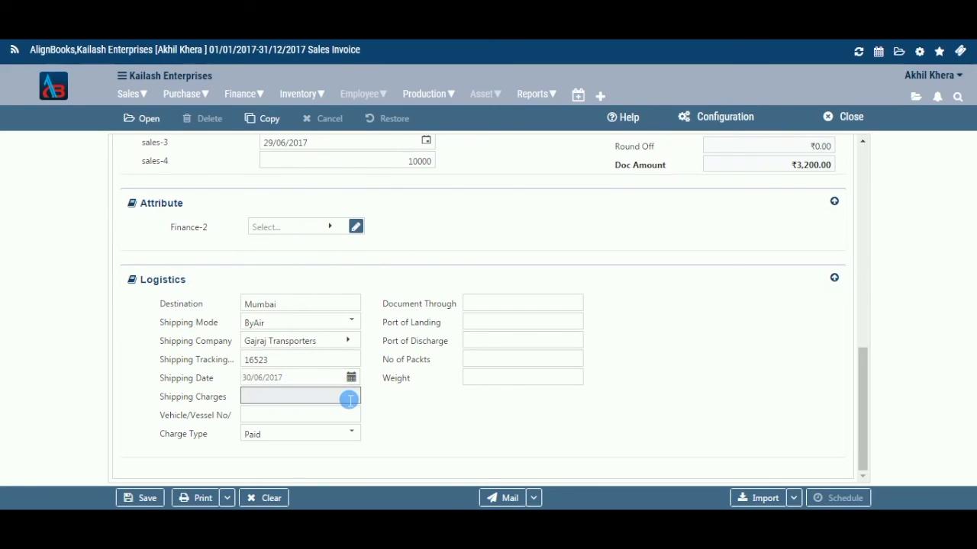
pyautogui.write('25000')
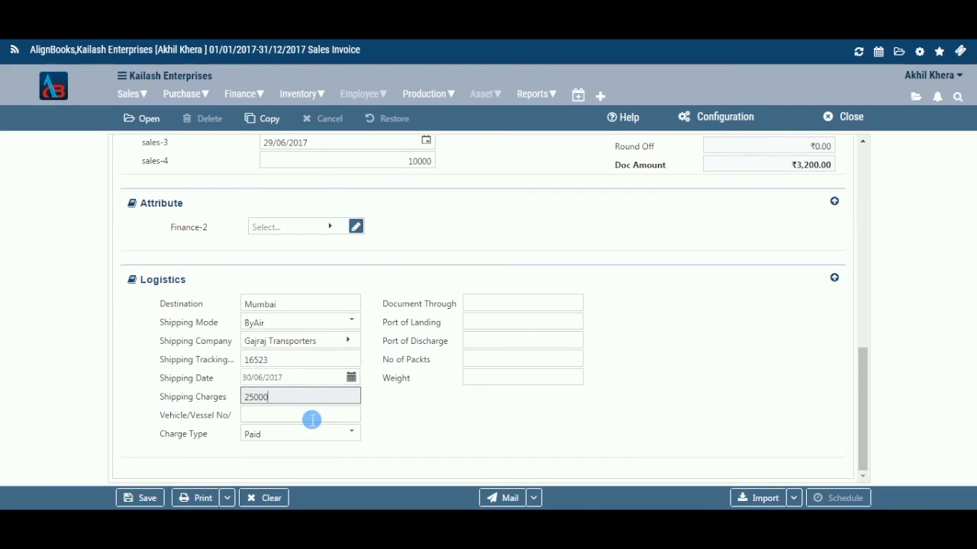
# Enter 4579W as the vehicle/vessel number and set the charge type to ToBePaid
pyautogui.click(311, 416)
pyautogui.write('4579')
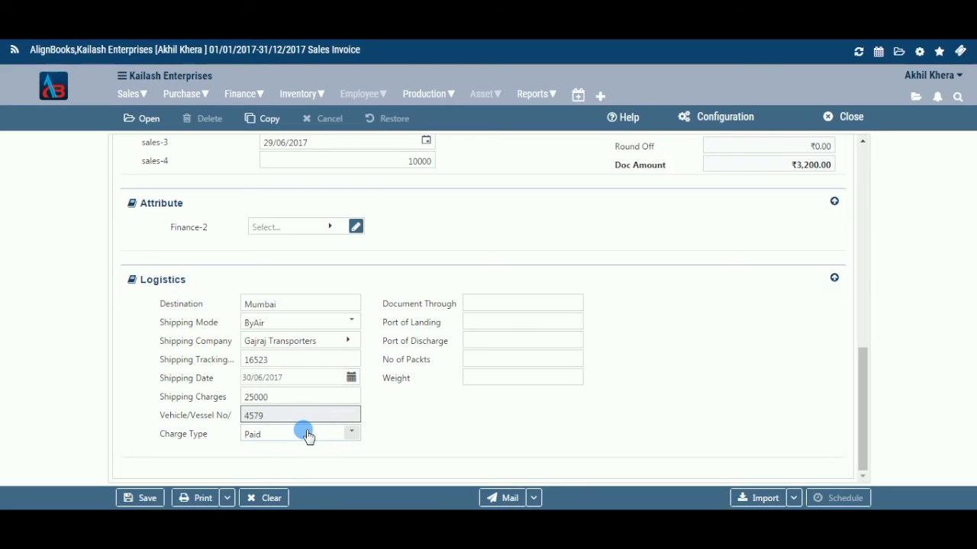
pyautogui.write('W')
pyautogui.click(350, 436)
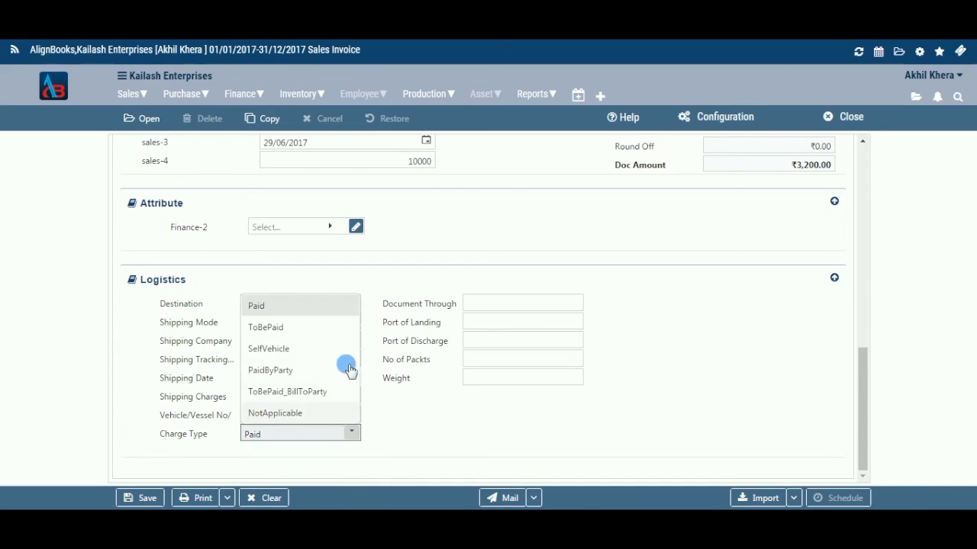
pyautogui.click(311, 329)
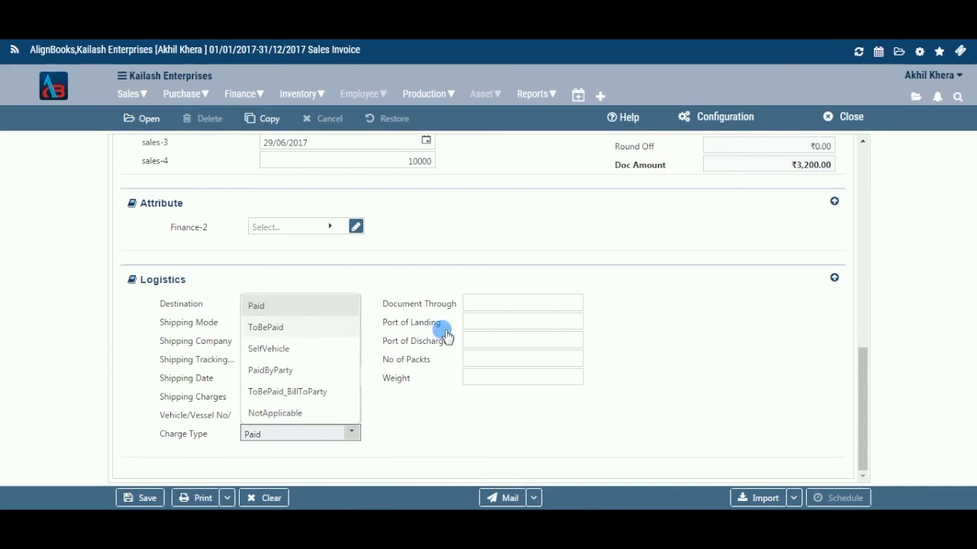
# Enter level1 in the Document Through field of the logistics section
pyautogui.click(547, 305)
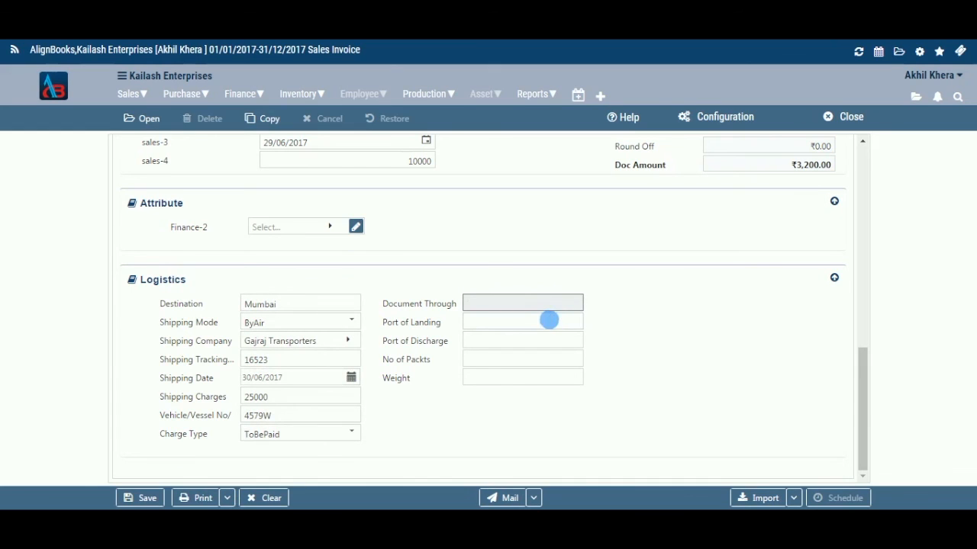
pyautogui.click(548, 320)
pyautogui.click(554, 302)
pyautogui.write('level1')
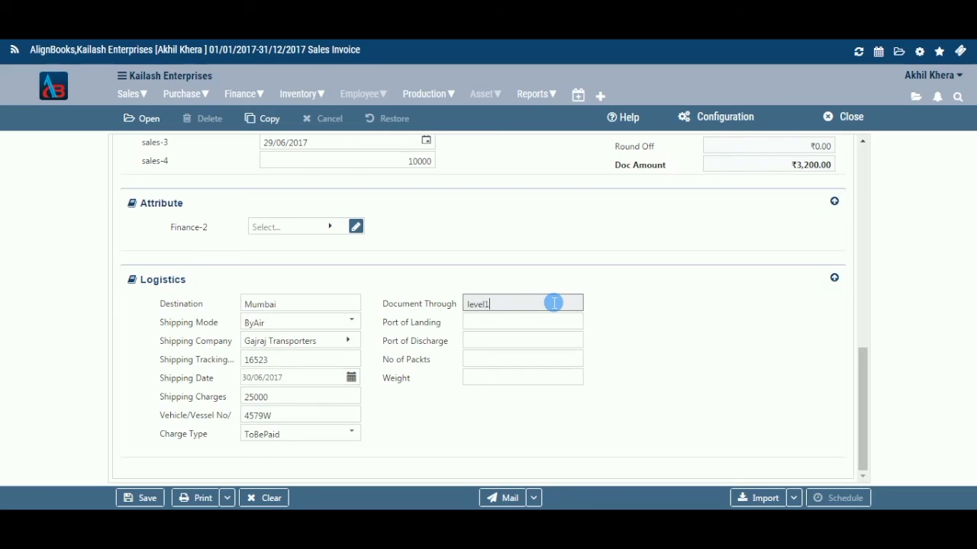
# Set the port of landing to Mumbai and the port of discharge to Noida
pyautogui.press('Tab')
pyautogui.write('Mumbai')
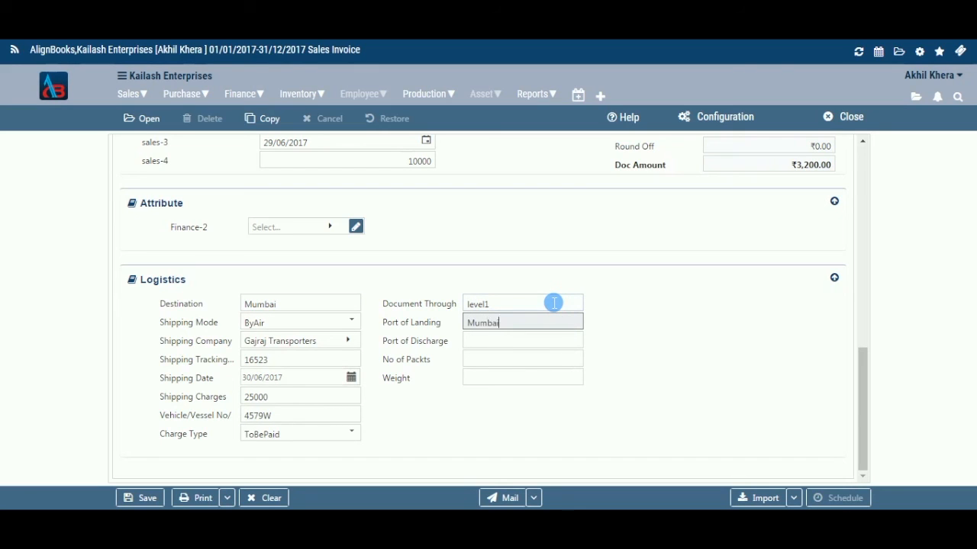
pyautogui.press('Tab')
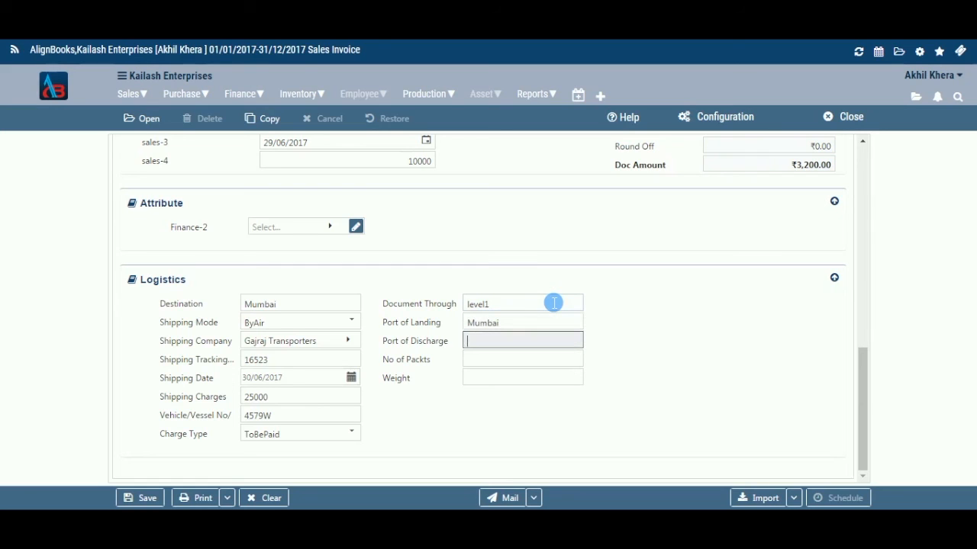
pyautogui.write('Noida')
# Set the number of packets to 4 and the weight to 700
pyautogui.press('Tab')
pyautogui.write('4')
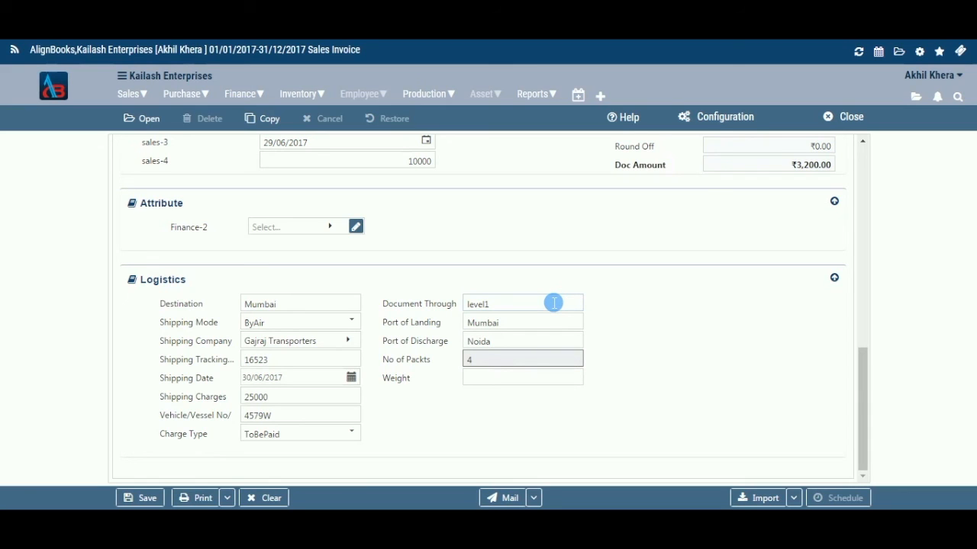
pyautogui.press('Tab')
pyautogui.write('700')
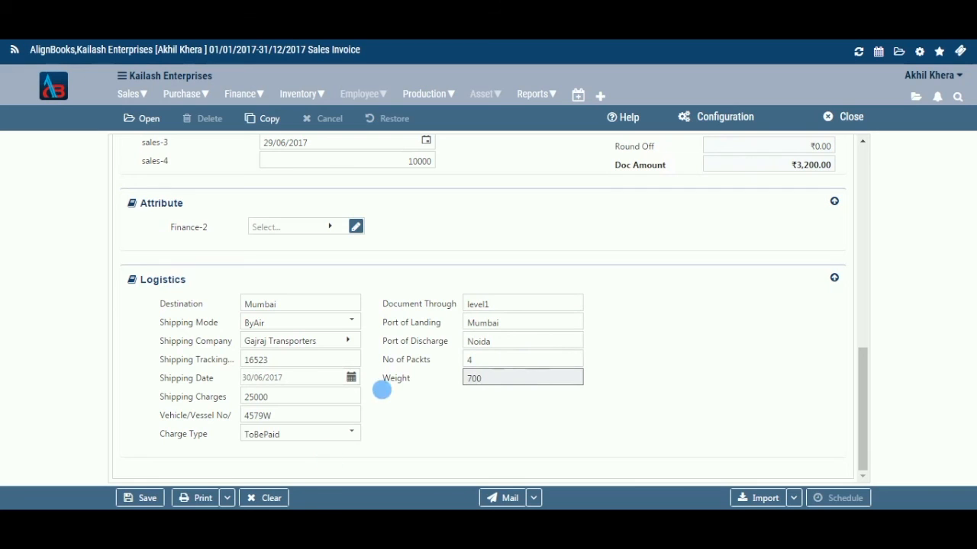
# Try to save the invoice and check the additional print options
pyautogui.click(152, 499)
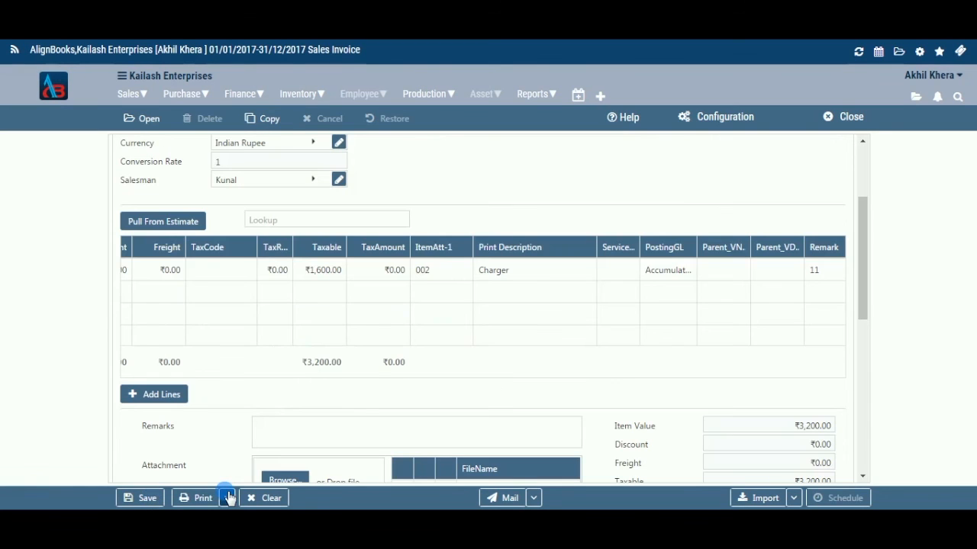
pyautogui.click(227, 497)
pyautogui.click(231, 458)
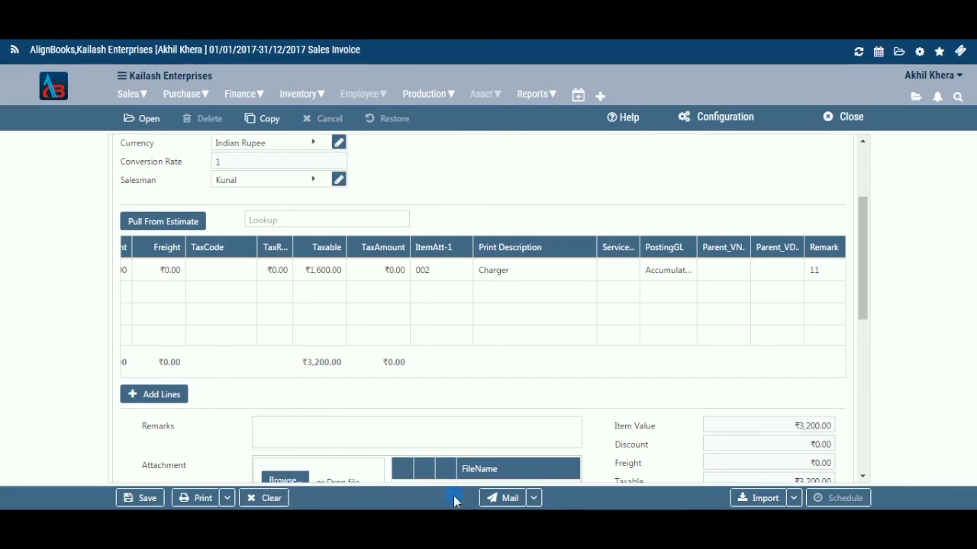
# Review the additional Mail and Import options for the invoice
pyautogui.click(536, 498)
pyautogui.click(585, 495)
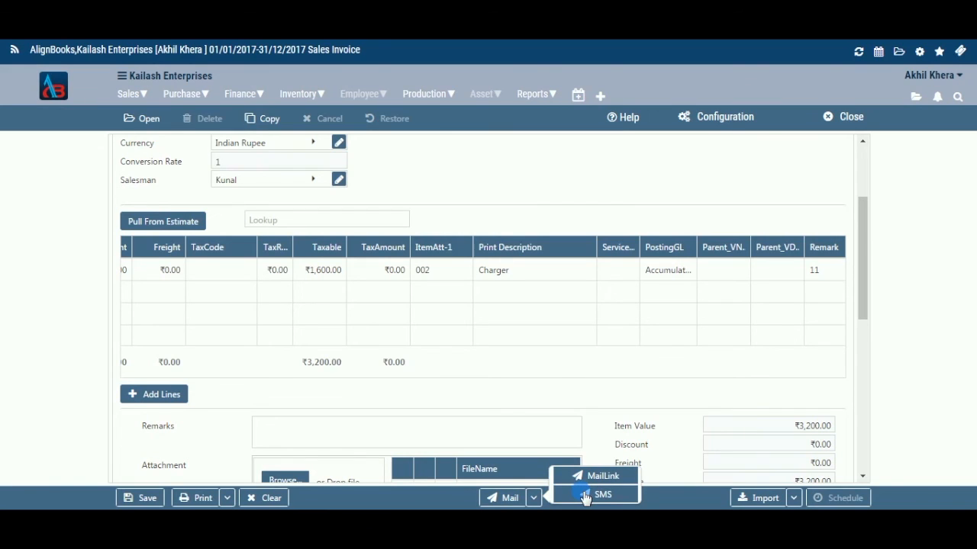
pyautogui.click(596, 437)
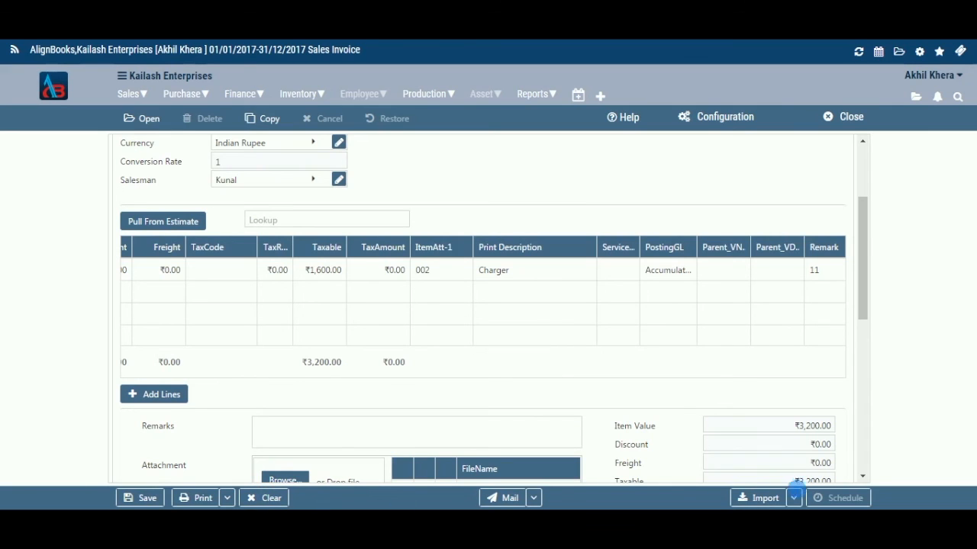
pyautogui.click(796, 498)
pyautogui.click(840, 496)
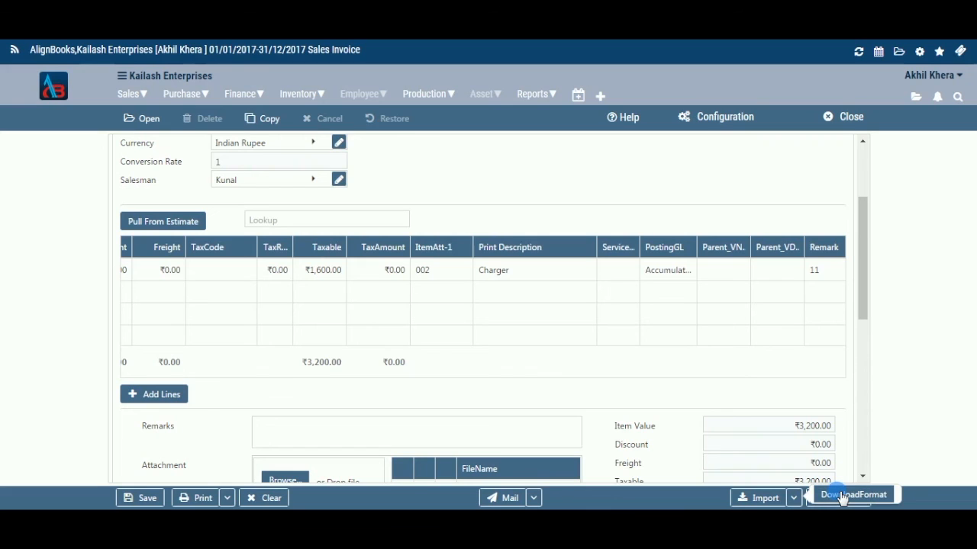
pyautogui.click(858, 439)
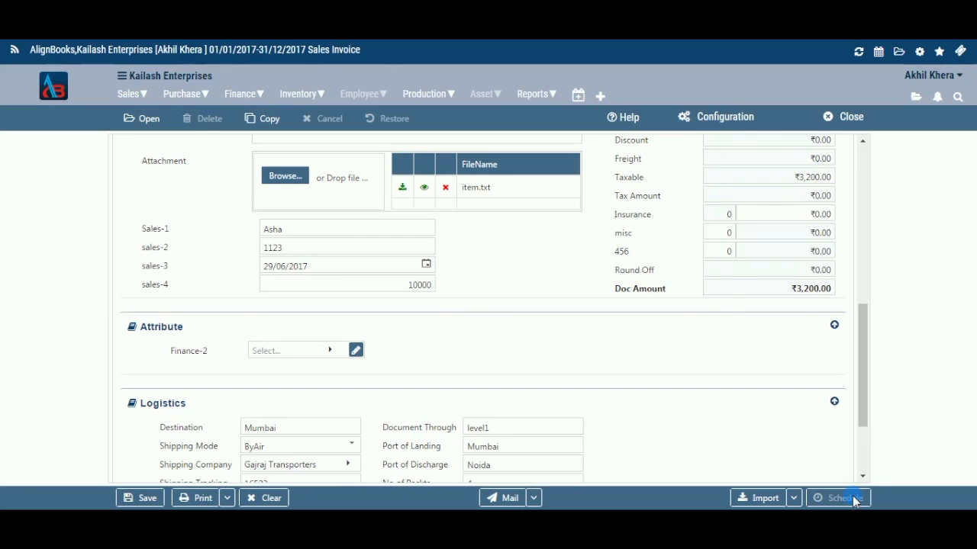
# Open the saved sales invoice list without saving the current invoice, filter by the Gurgaon location, and exit the list
pyautogui.click(146, 123)
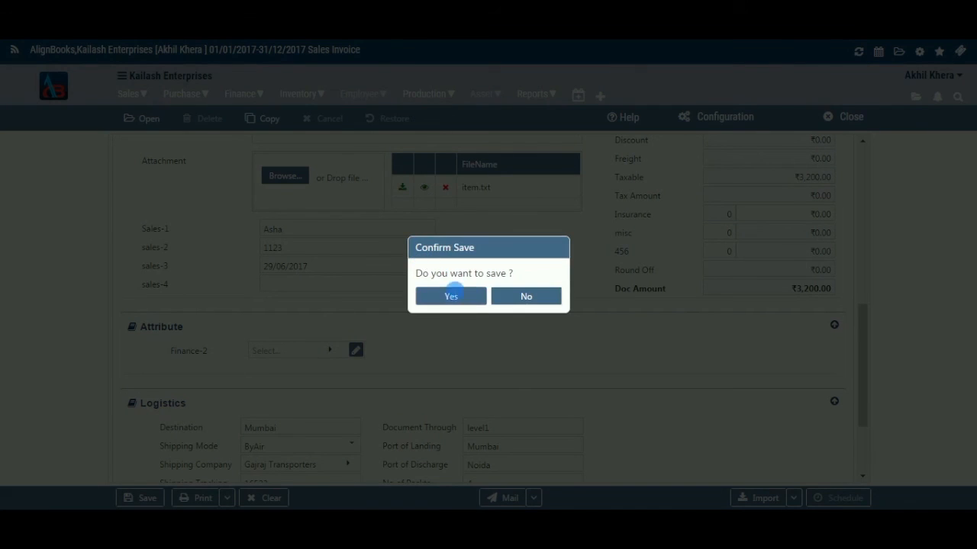
pyautogui.click(558, 297)
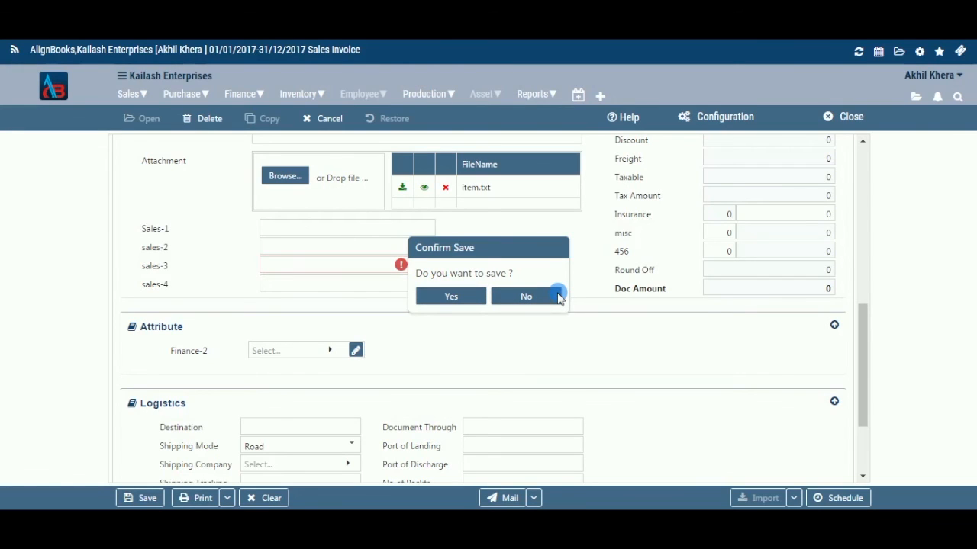
pyautogui.click(558, 297)
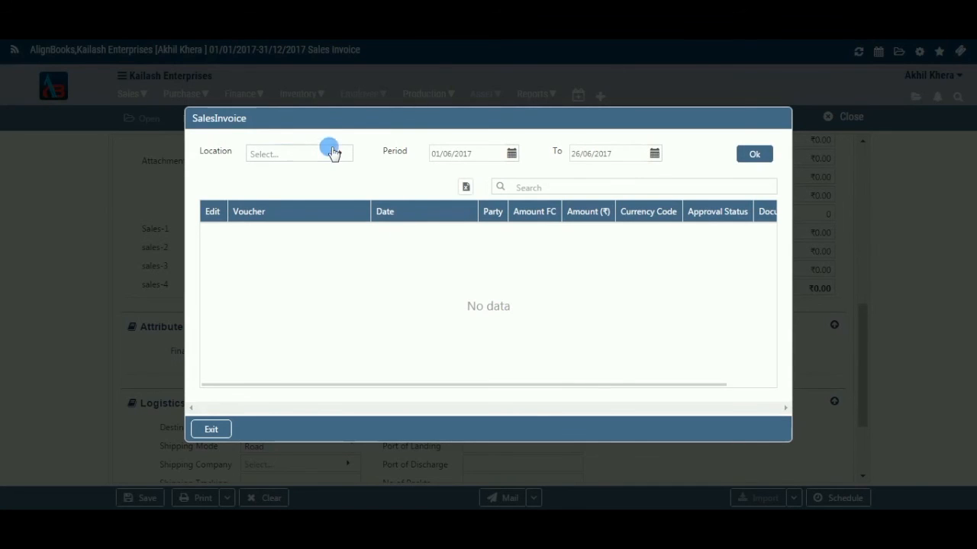
pyautogui.click(339, 154)
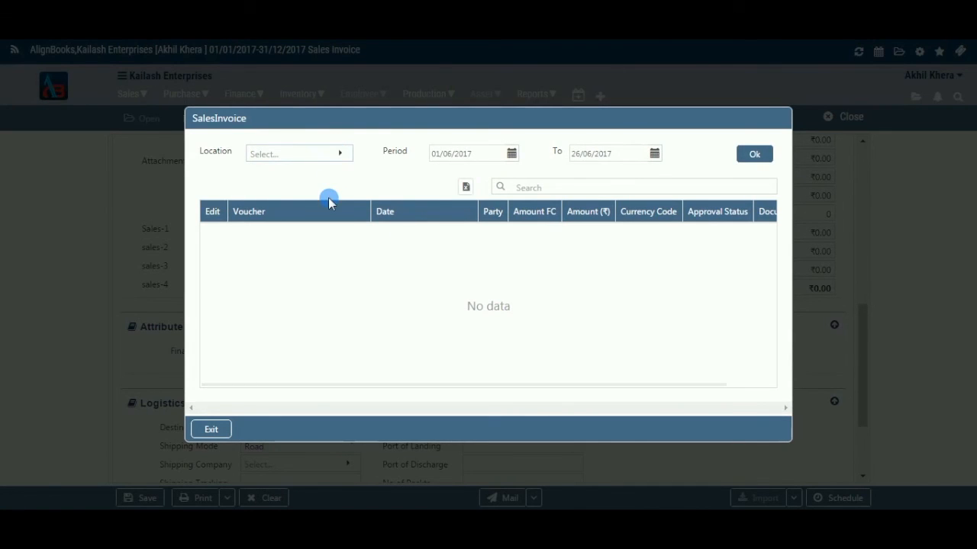
pyautogui.click(290, 240)
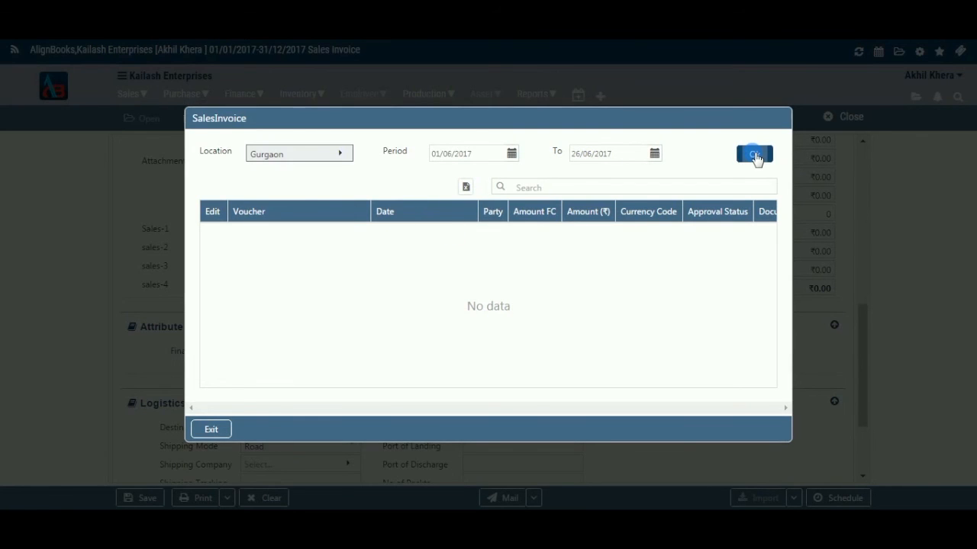
pyautogui.click(755, 155)
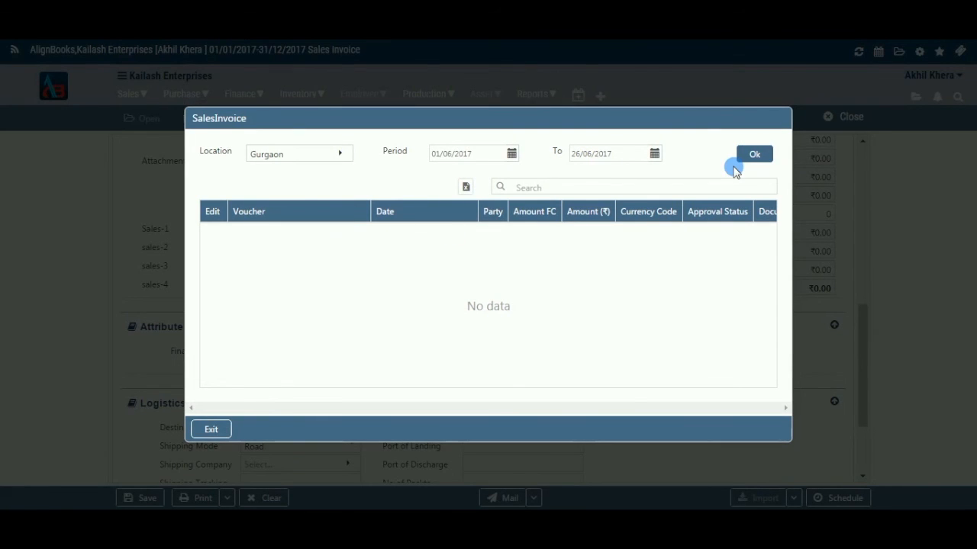
pyautogui.click(209, 427)
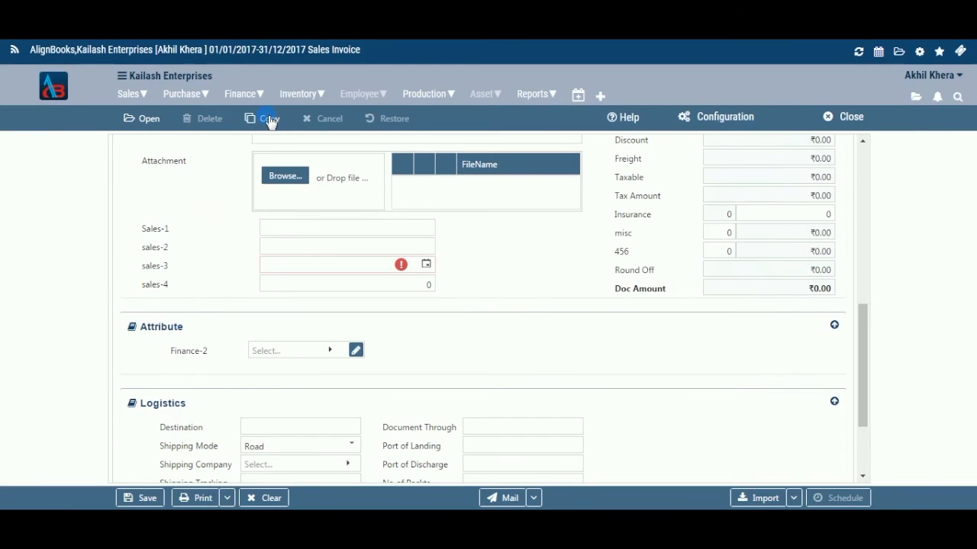
# Open the Copy From Sales Invoice dialog and exit it
pyautogui.click(270, 119)
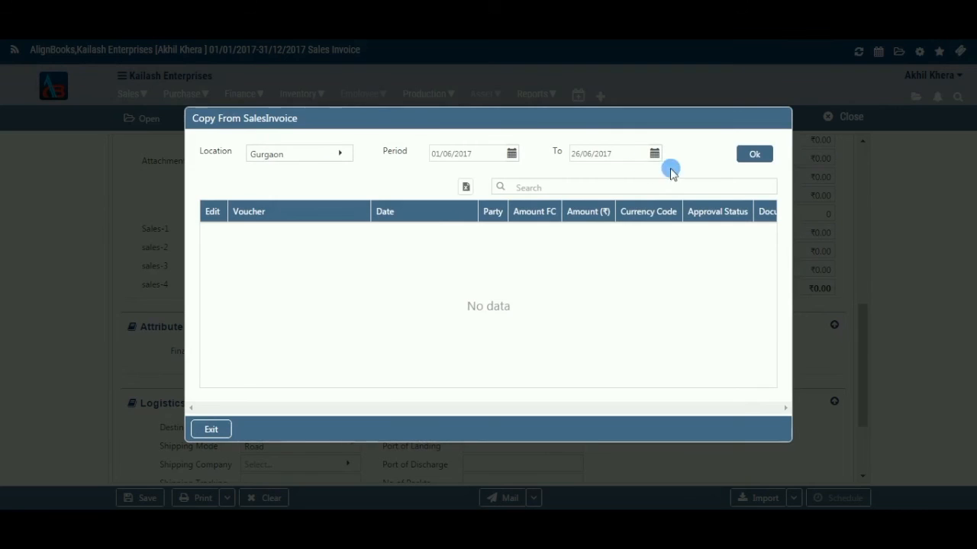
pyautogui.click(227, 428)
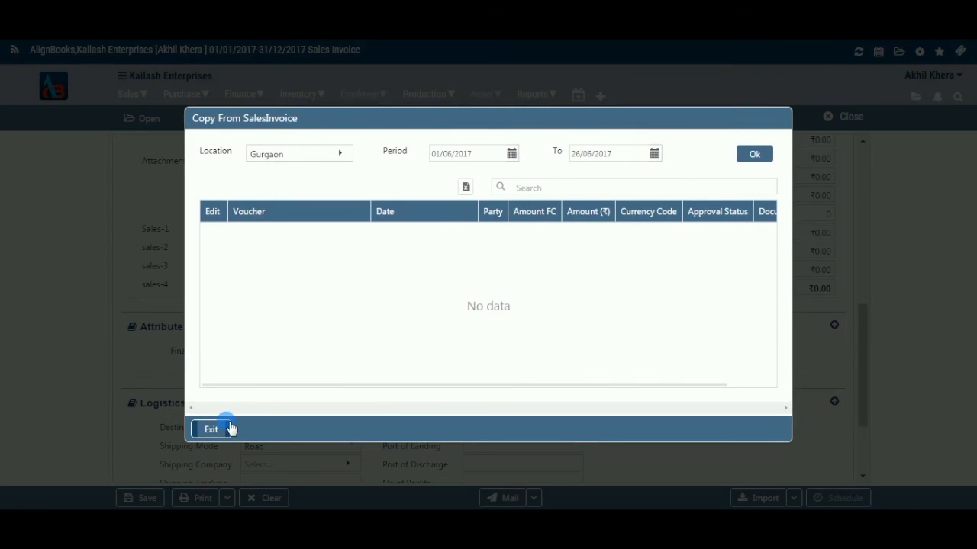